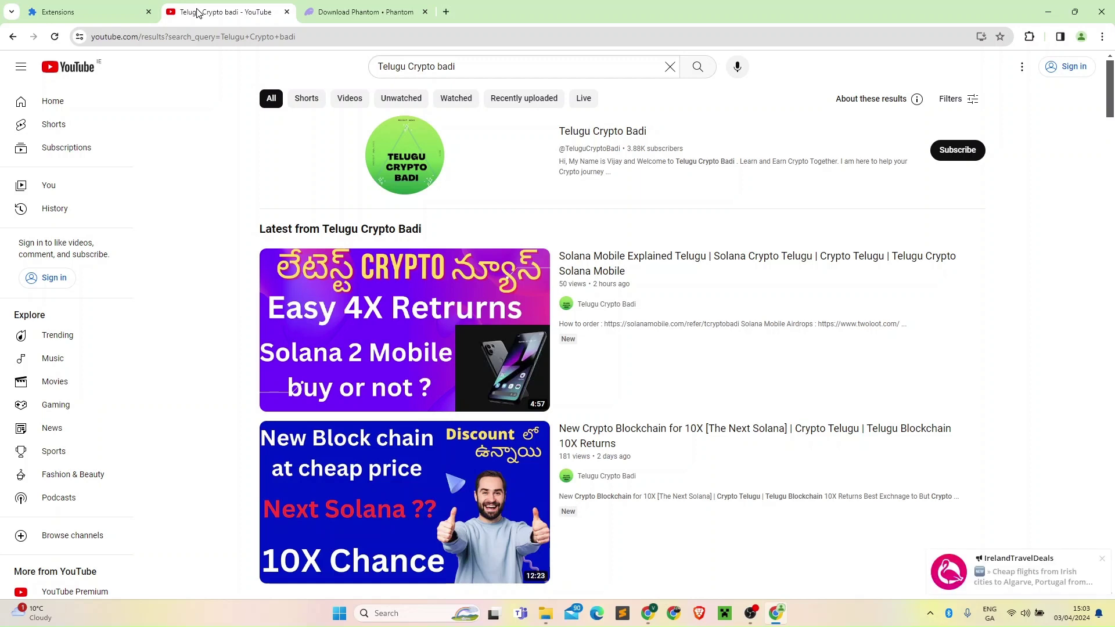
- Dismiss the IrelandTravelDeals notification shown over the YouTube search results
{"action": "left_click", "coordinate": [1102, 559]}
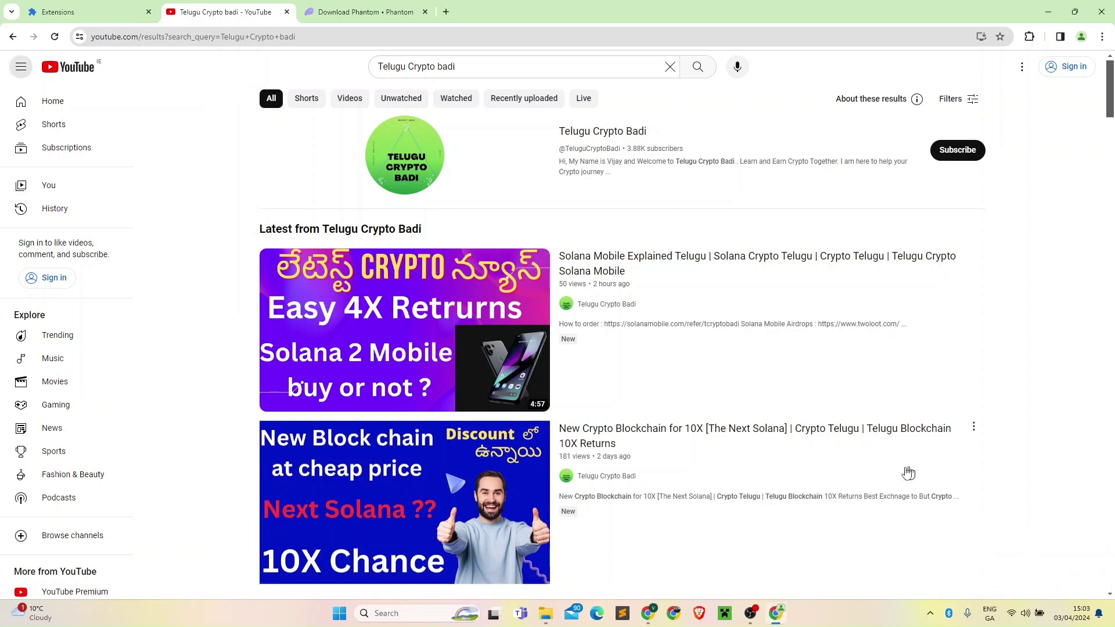
{"action": "mouse_move", "coordinate": [905, 473]}
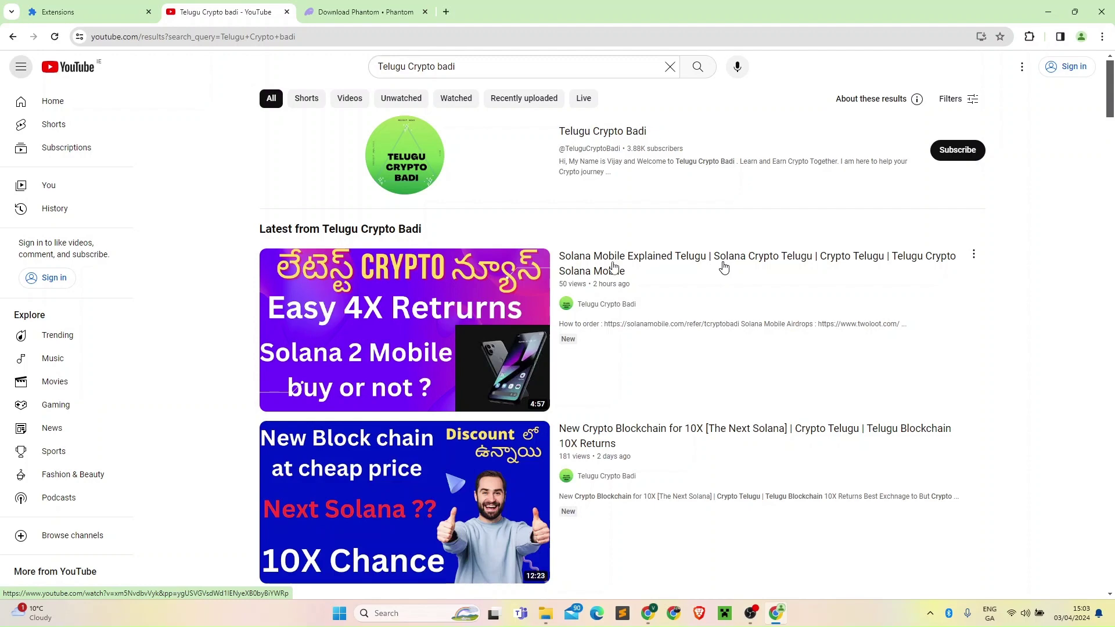
{"action": "mouse_move", "coordinate": [504, 272]}
- Switch to the Phantom download page and open the Chrome version's extension store listing
{"action": "left_click", "coordinate": [373, 10]}
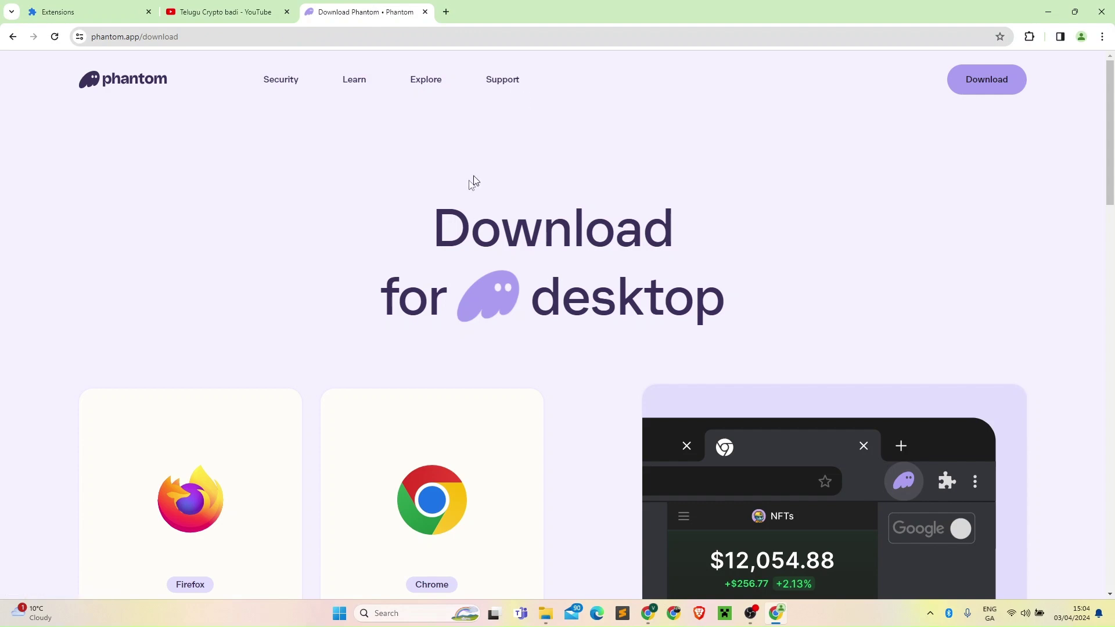
{"action": "scroll", "coordinate": [305, 250], "scroll_direction": "down", "scroll_amount": 3}
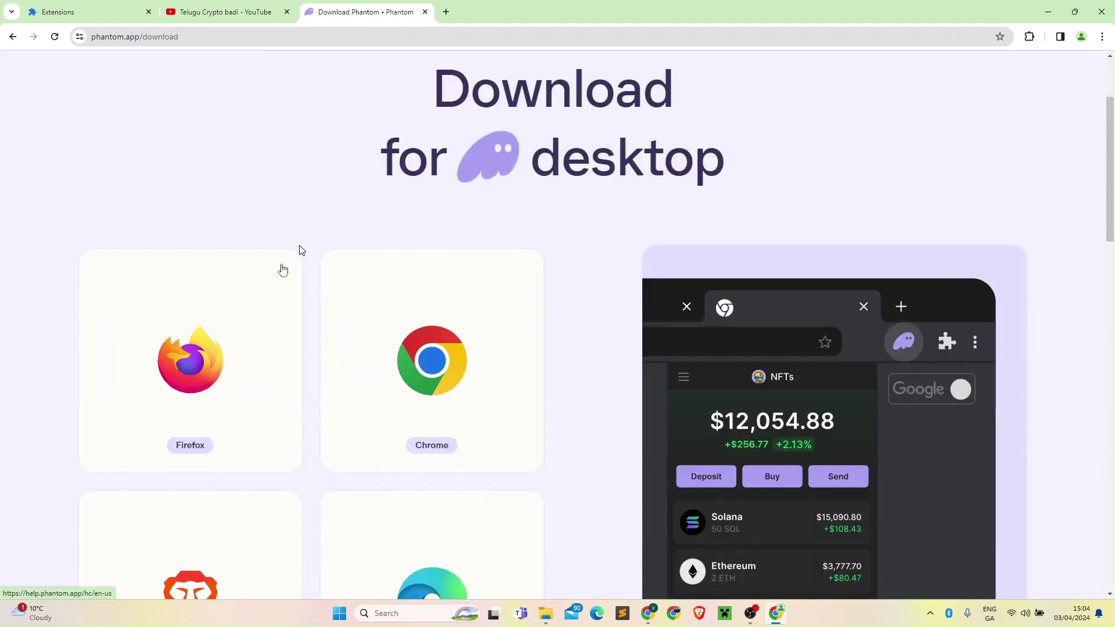
{"action": "scroll", "coordinate": [344, 342], "scroll_direction": "down", "scroll_amount": 2}
{"action": "scroll", "coordinate": [344, 343], "scroll_direction": "up", "scroll_amount": 1}
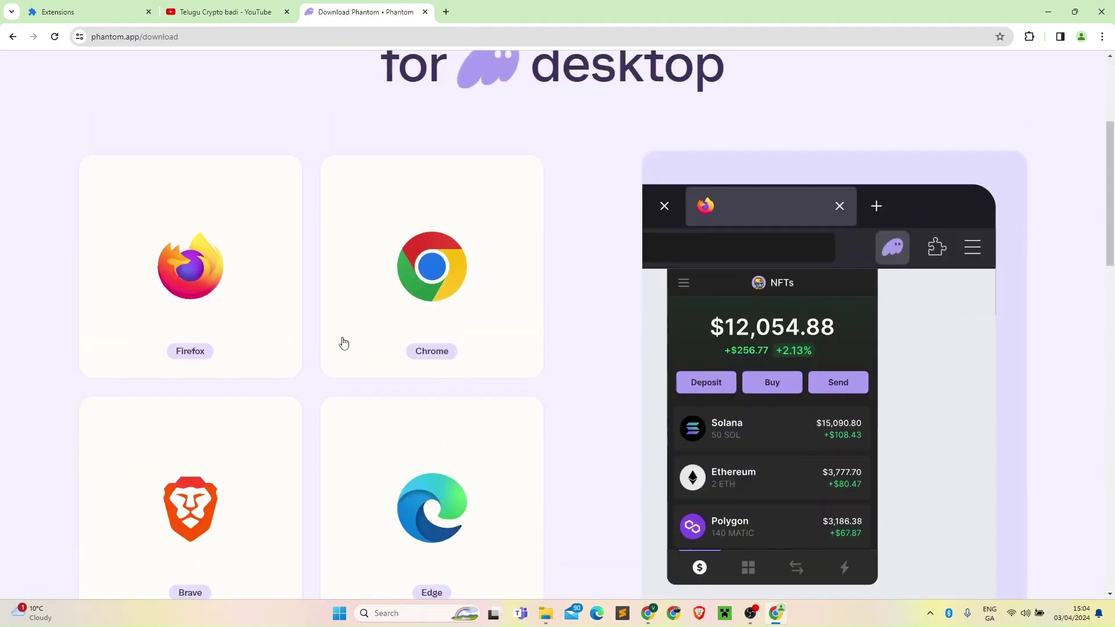
{"action": "scroll", "coordinate": [343, 342], "scroll_direction": "up", "scroll_amount": 1}
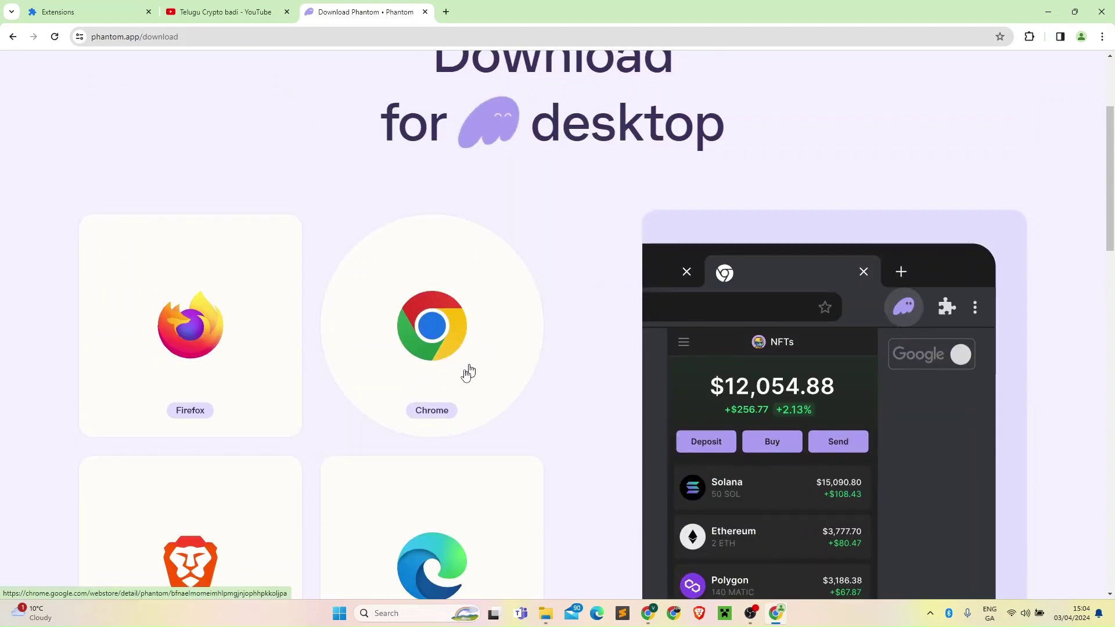
{"action": "left_click", "coordinate": [413, 357]}
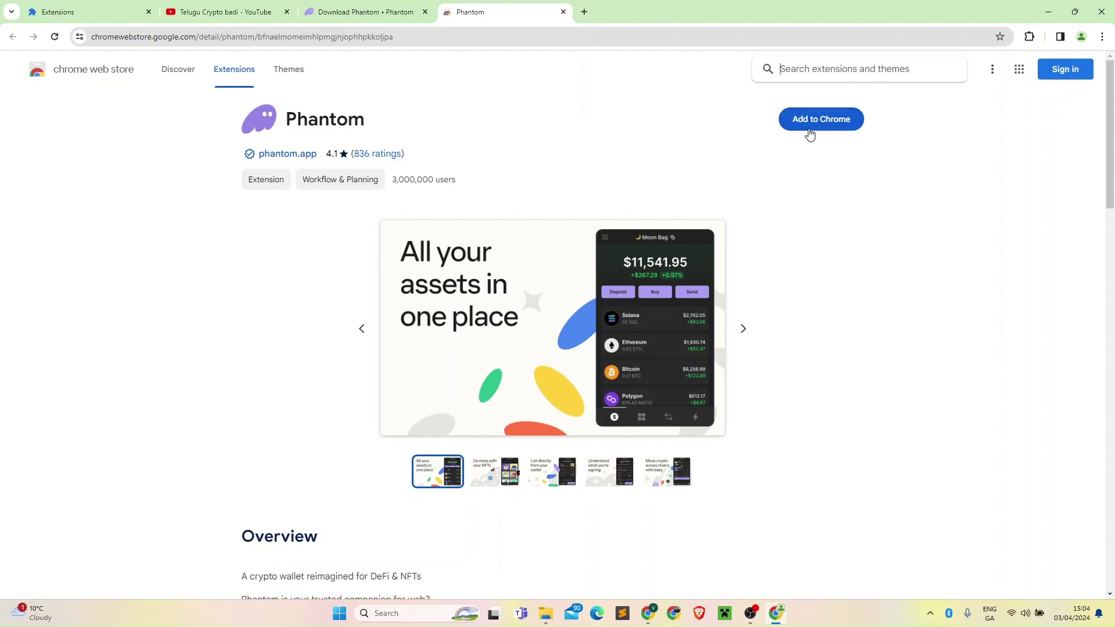
- Add the Phantom extension to Chrome and pin it in the browser
{"action": "left_click", "coordinate": [811, 131]}
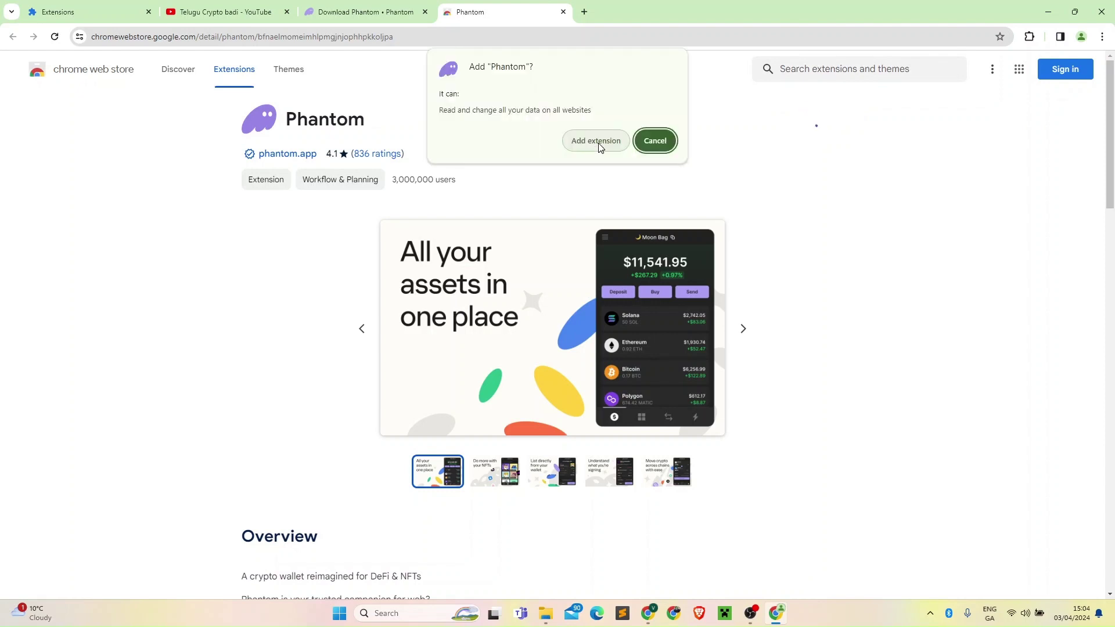
{"action": "left_click", "coordinate": [598, 143]}
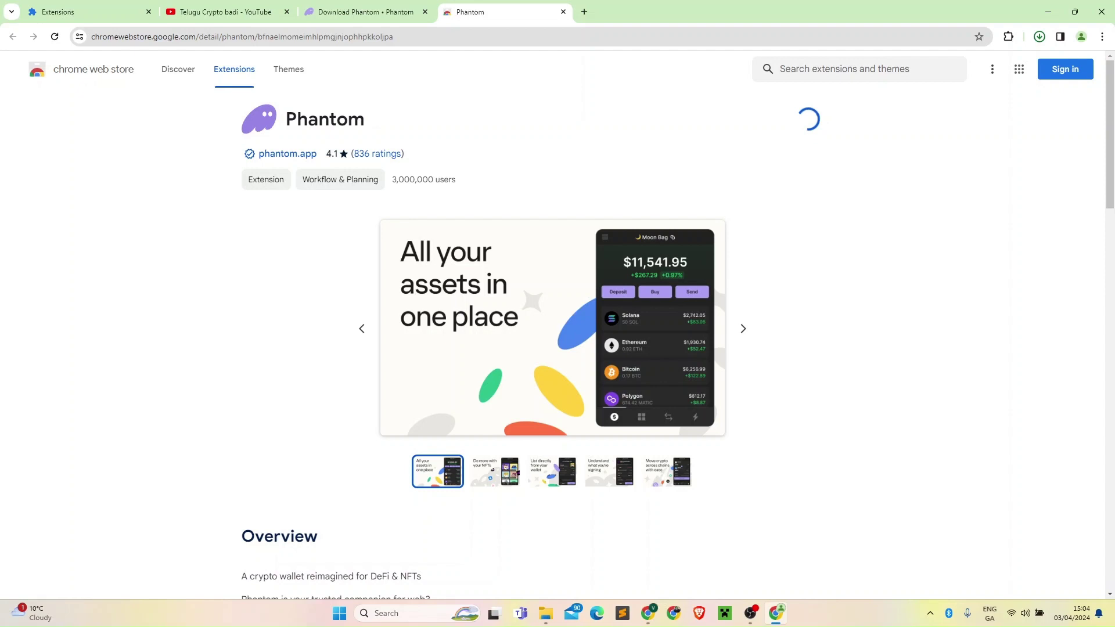
{"action": "left_click", "coordinate": [1038, 39]}
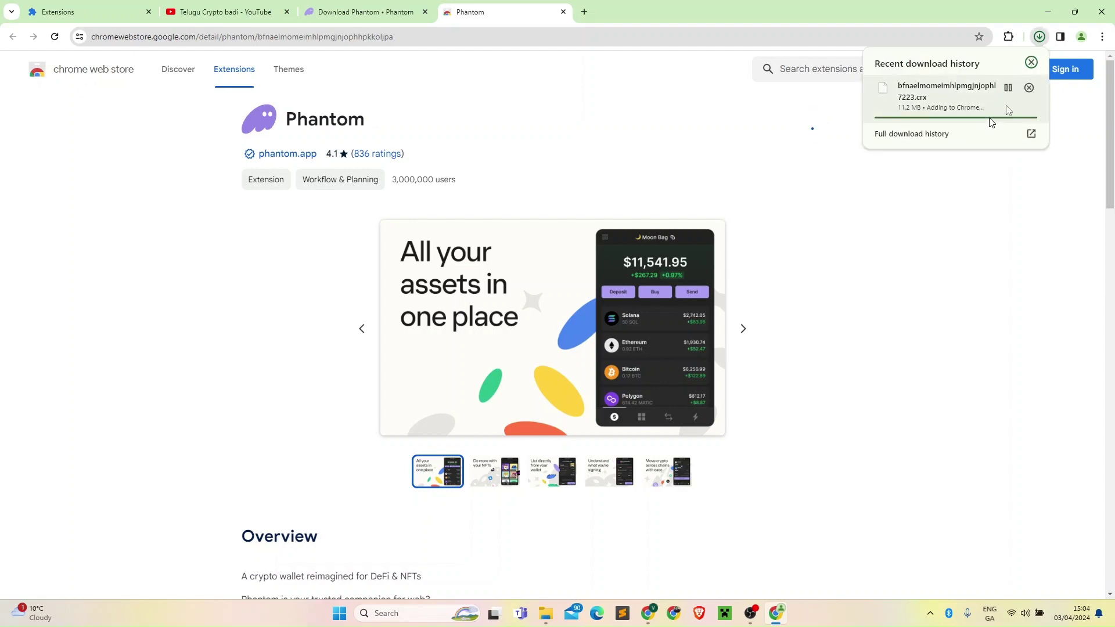
{"action": "left_click", "coordinate": [1043, 39]}
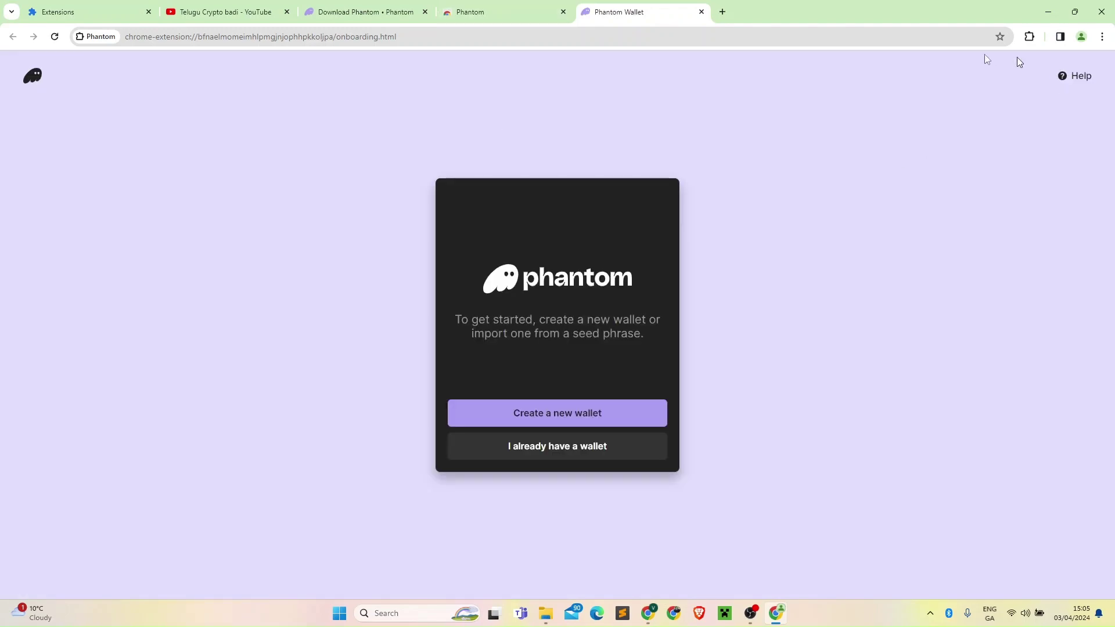
{"action": "left_click", "coordinate": [1030, 37]}
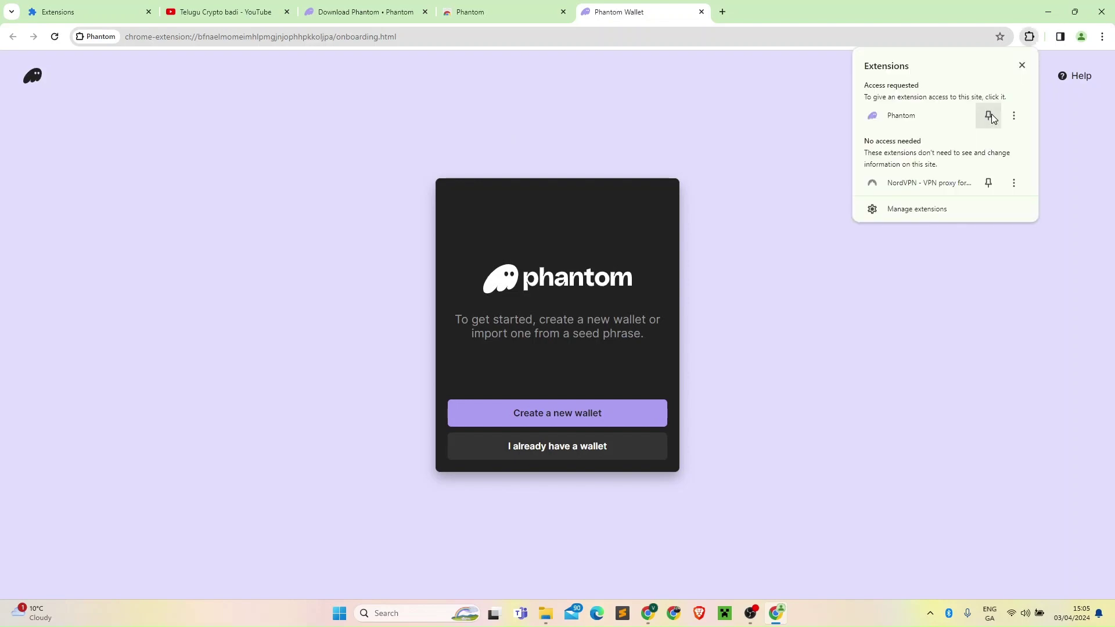
{"action": "left_click", "coordinate": [990, 115]}
- Create a new wallet, entering and confirming its password and agreeing to the Terms of Service
{"action": "left_click", "coordinate": [583, 419]}
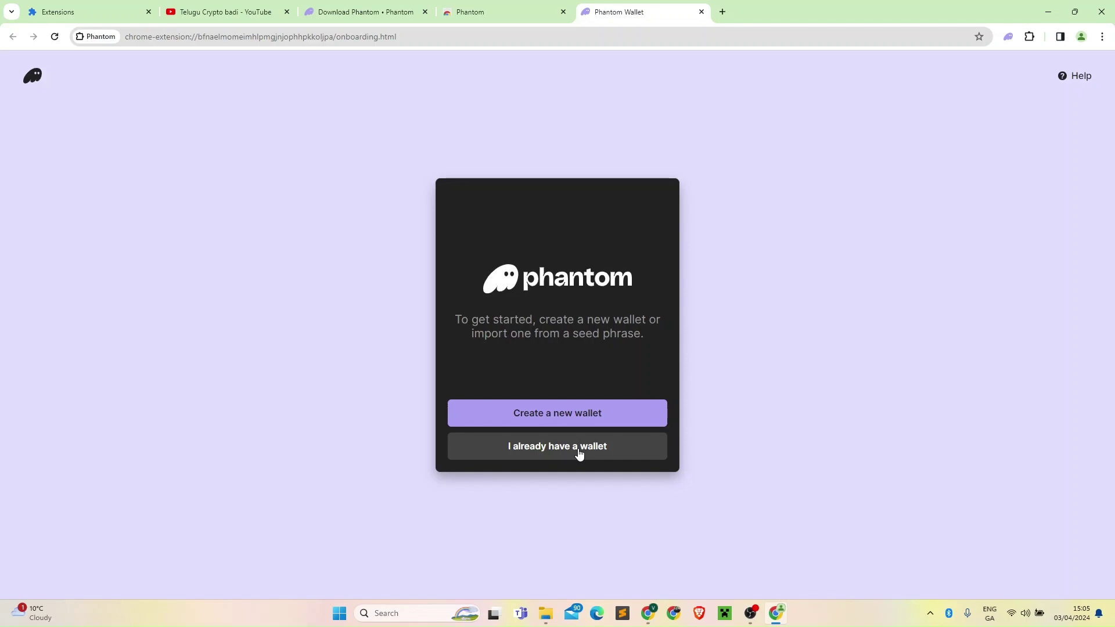
{"action": "left_click", "coordinate": [527, 411]}
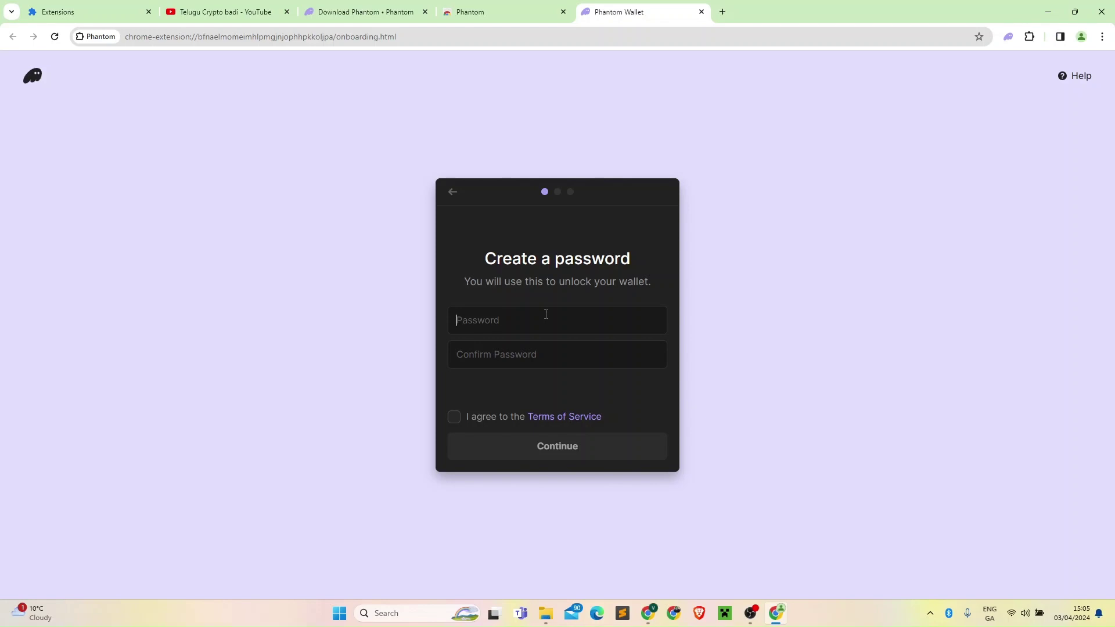
{"action": "type", "text": "••••••••••"}
{"action": "key", "text": "Tab"}
{"action": "type", "text": "••••••"}
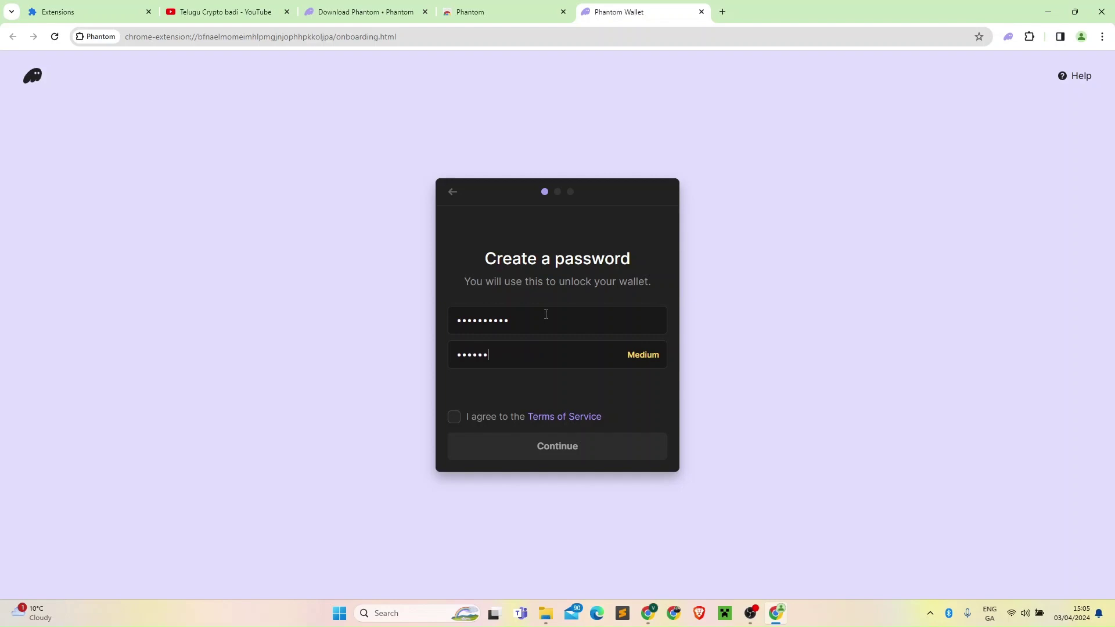
{"action": "type", "text": "•••"}
{"action": "left_click", "coordinate": [453, 418]}
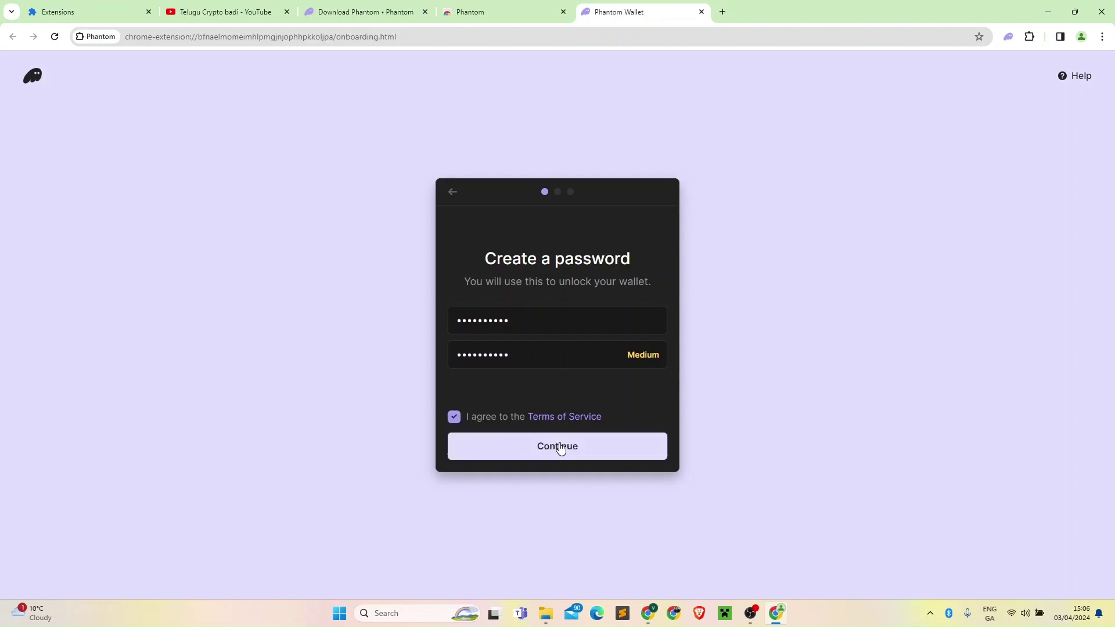
{"action": "left_click", "coordinate": [535, 455]}
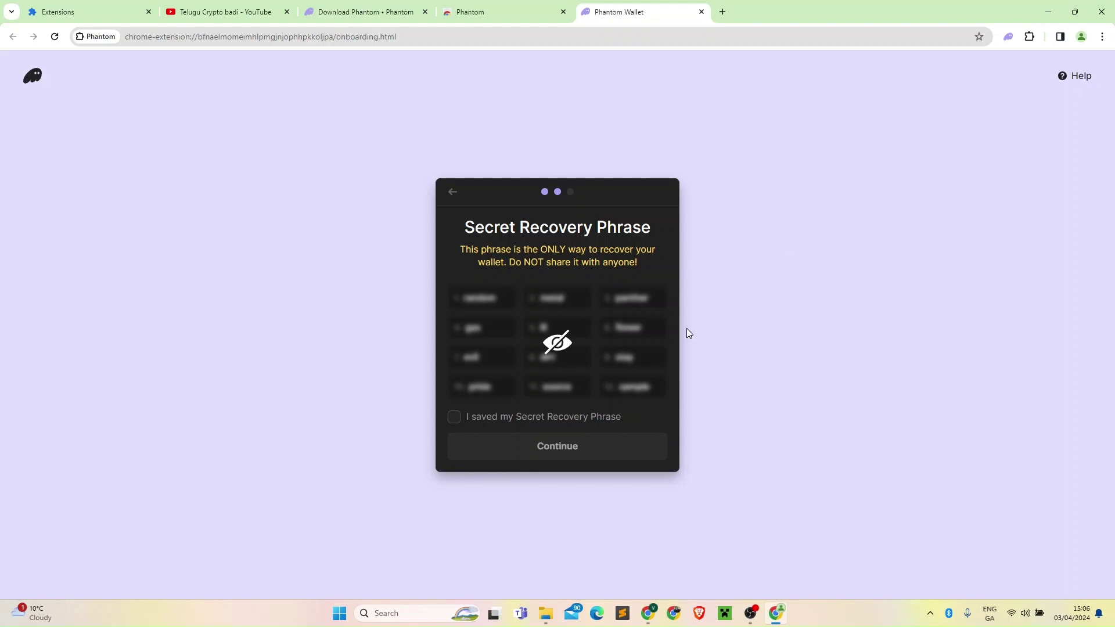
- Reveal the Secret Recovery Phrase, confirm that it is saved, and finish the wallet setup
{"action": "mouse_move", "coordinate": [660, 340]}
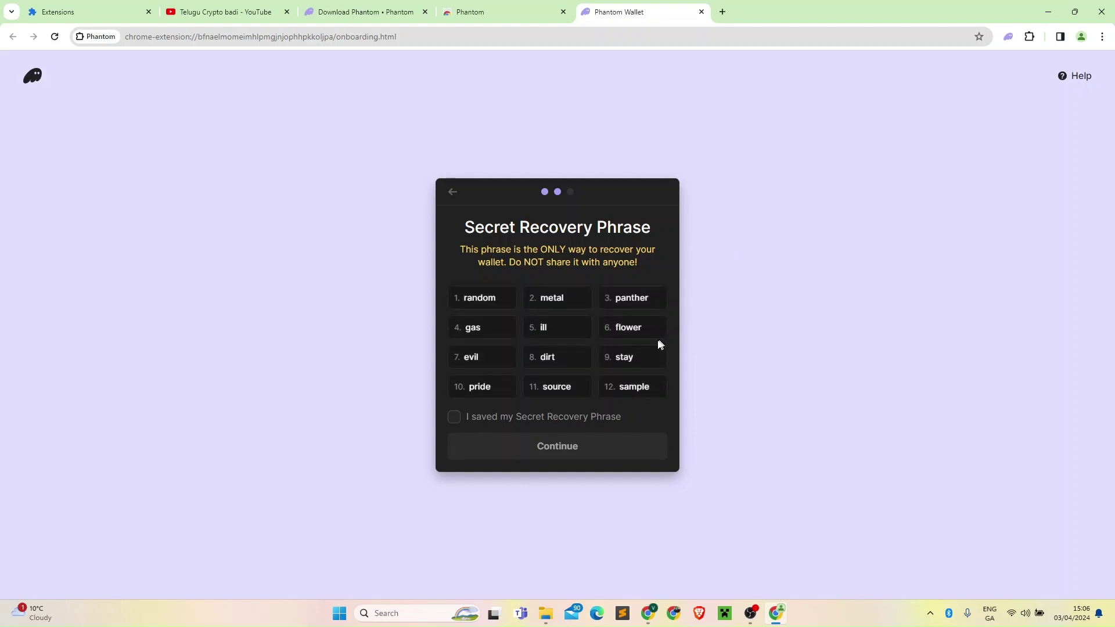
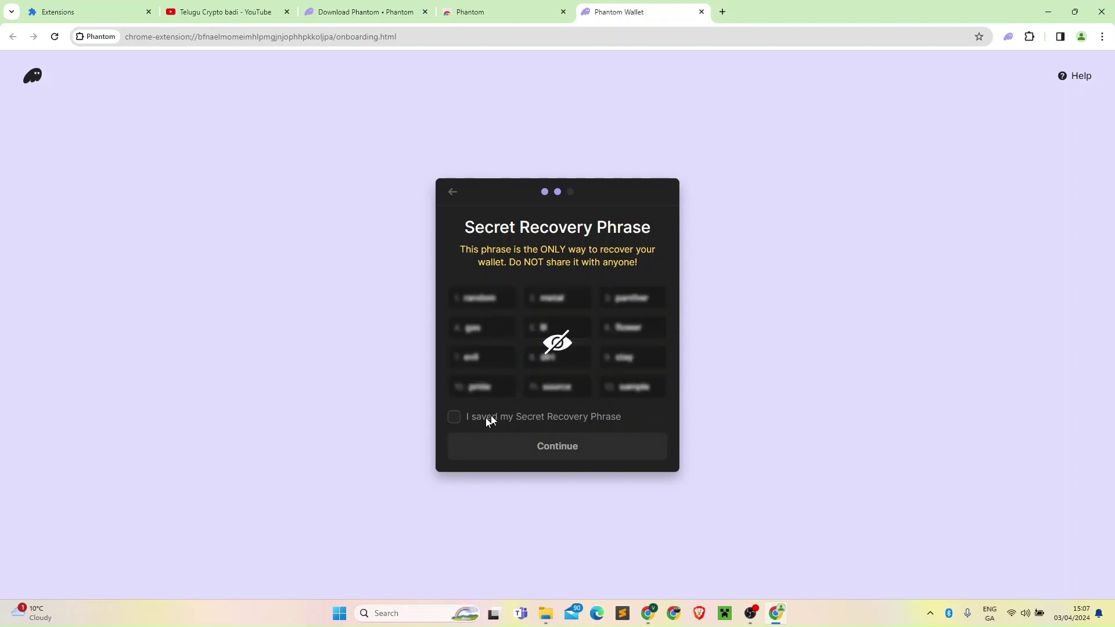
{"action": "left_click", "coordinate": [454, 418]}
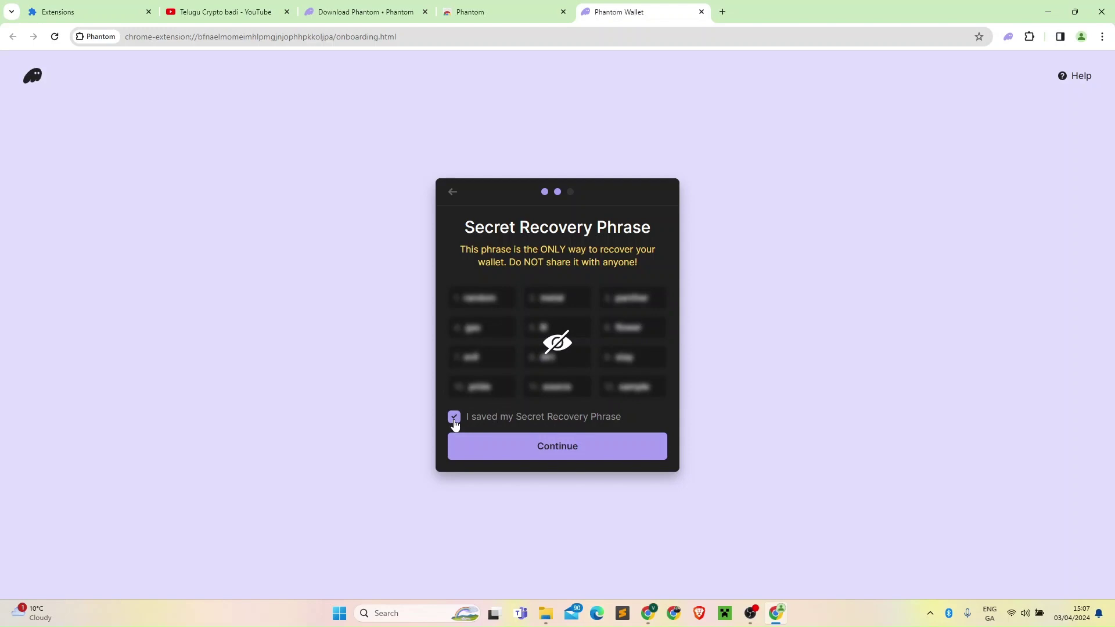
{"action": "left_click", "coordinate": [579, 452]}
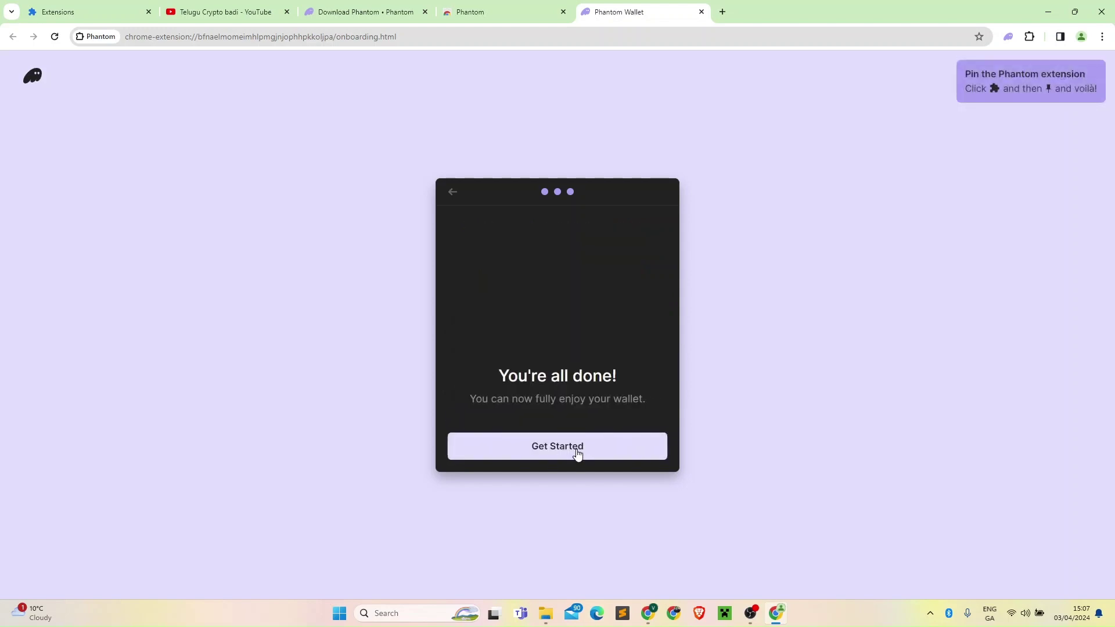
{"action": "left_click", "coordinate": [604, 459]}
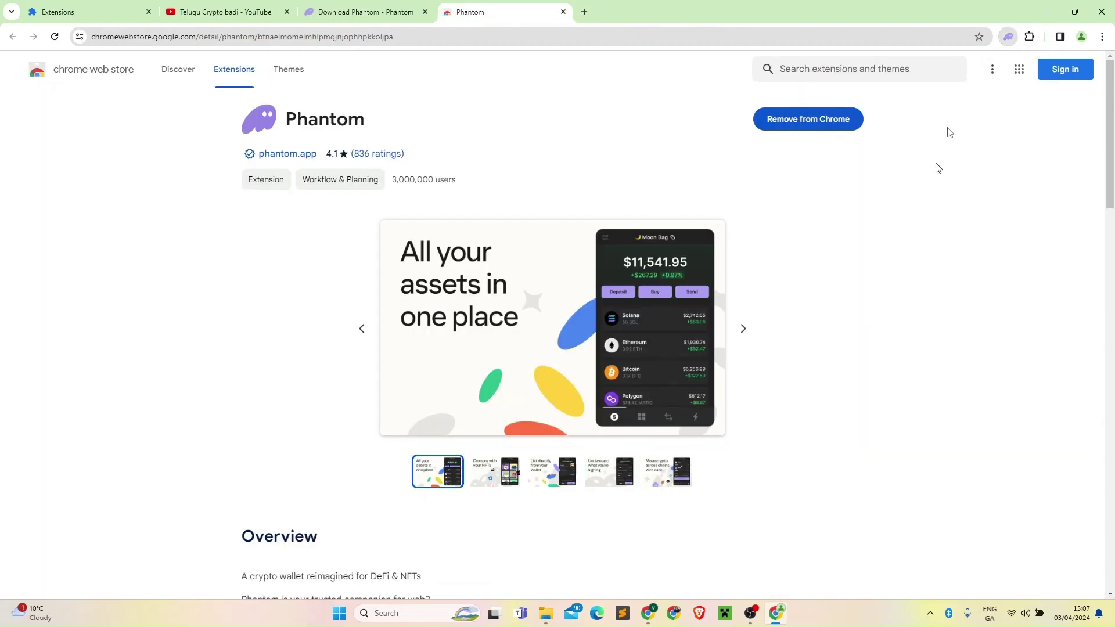
- Open a new browser tab and try to open the Phantom wallet from it
{"action": "left_click", "coordinate": [1010, 36]}
{"action": "left_click", "coordinate": [585, 13]}
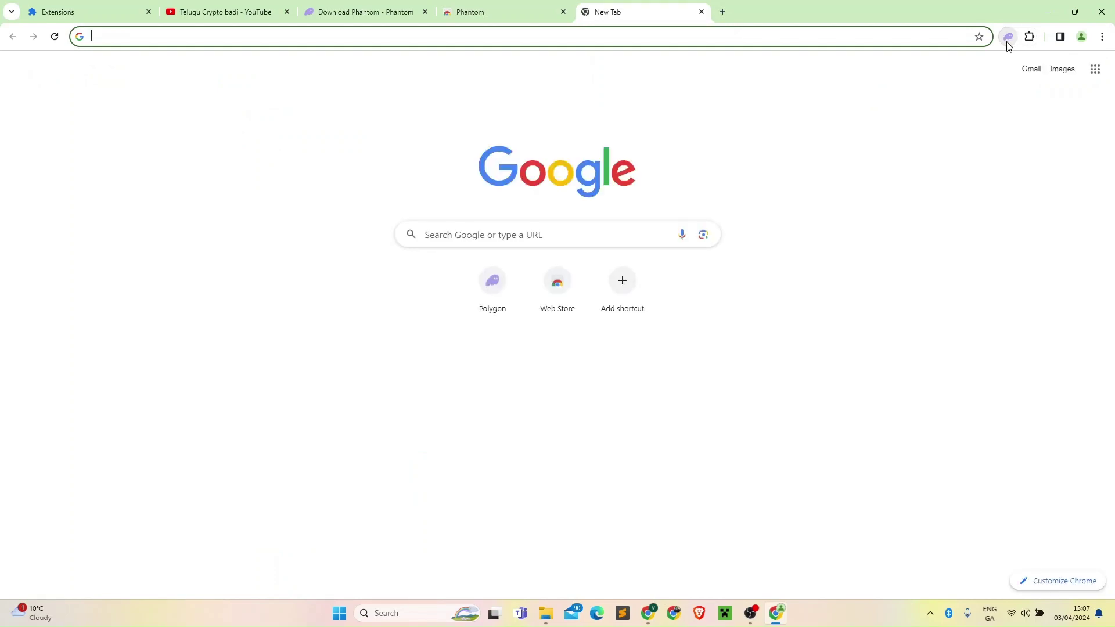
{"action": "left_click", "coordinate": [1030, 37]}
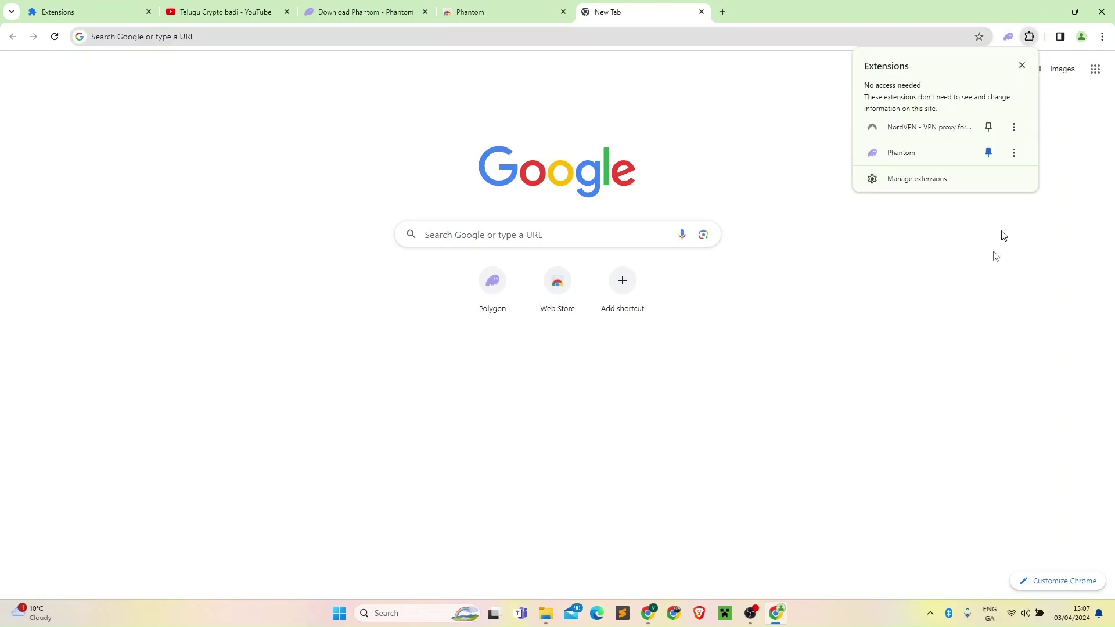
{"action": "left_click", "coordinate": [897, 151]}
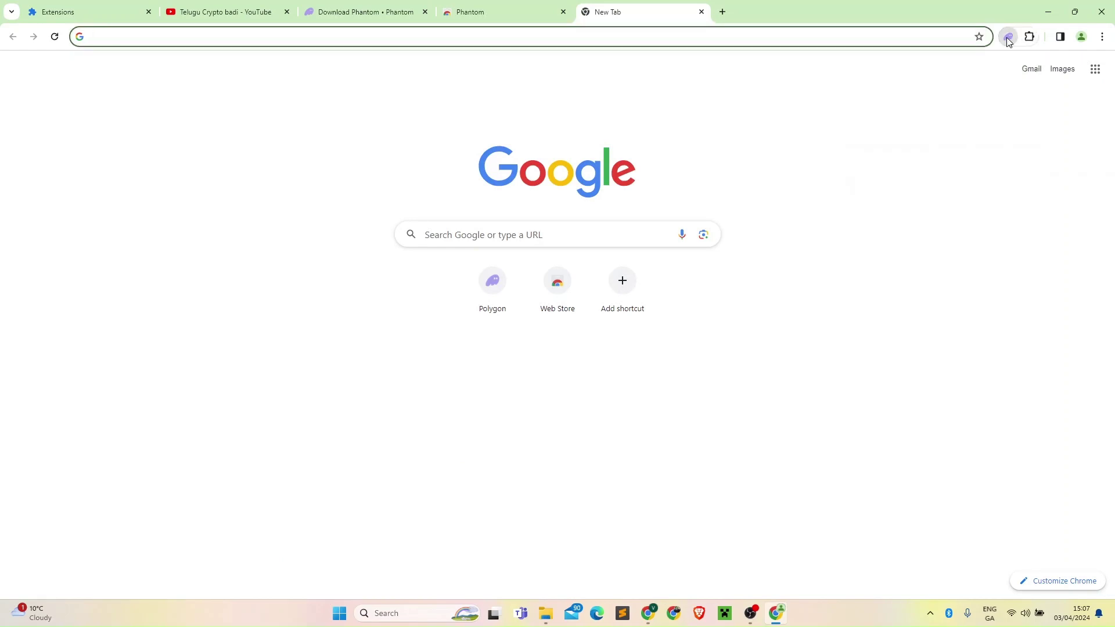
- Close the Phantom extension store tab and the Phantom download page tab
{"action": "left_click", "coordinate": [496, 6]}
{"action": "left_click", "coordinate": [563, 12]}
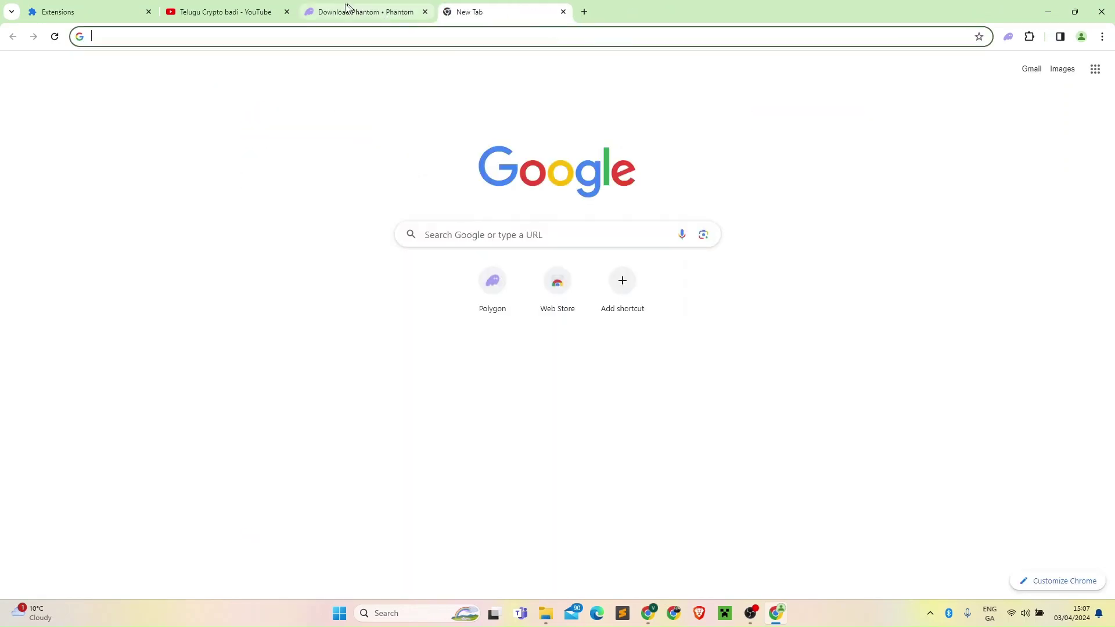
{"action": "left_click", "coordinate": [427, 11]}
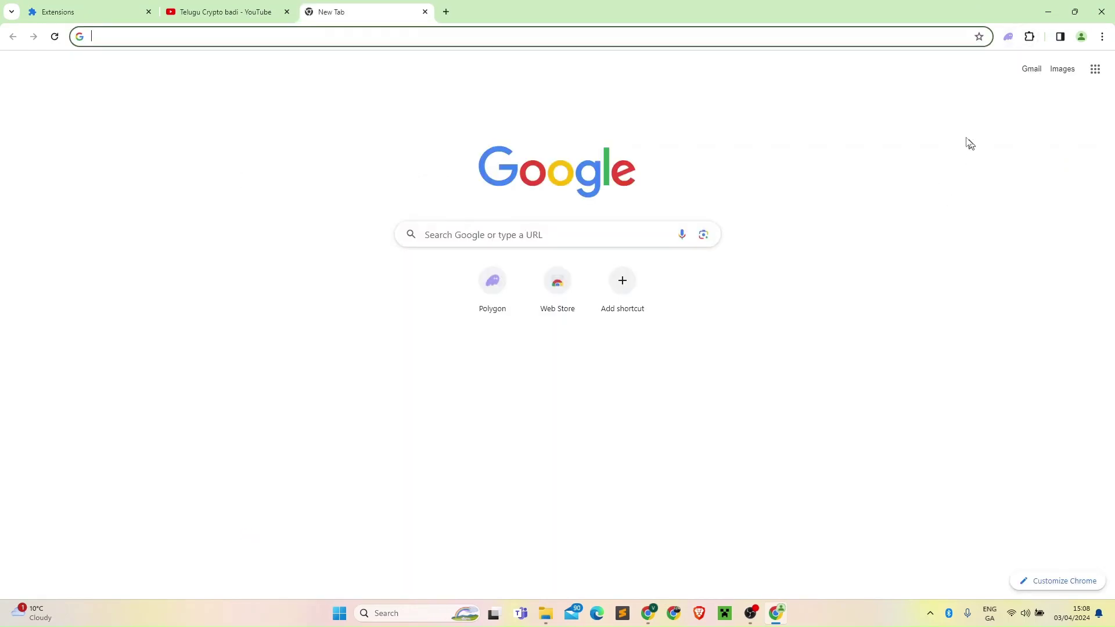
- Open the Phantom wallet, look over its token list, and copy Account 1's Solana address
{"action": "left_click", "coordinate": [1009, 37]}
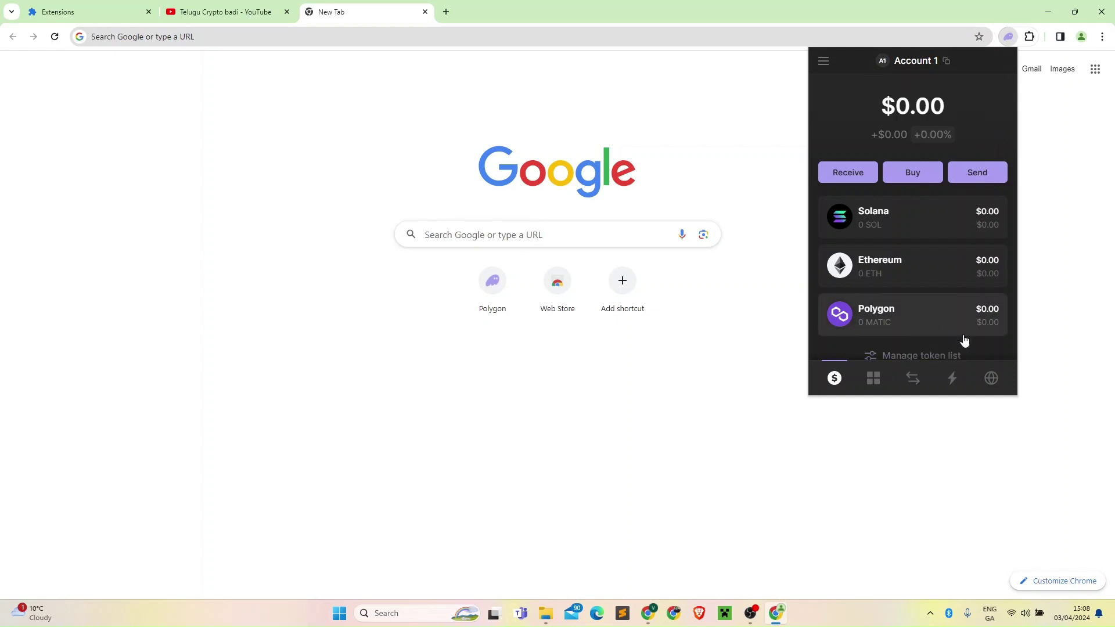
{"action": "scroll", "coordinate": [964, 338], "scroll_direction": "down", "scroll_amount": 1}
{"action": "scroll", "coordinate": [963, 324], "scroll_direction": "up", "scroll_amount": 1}
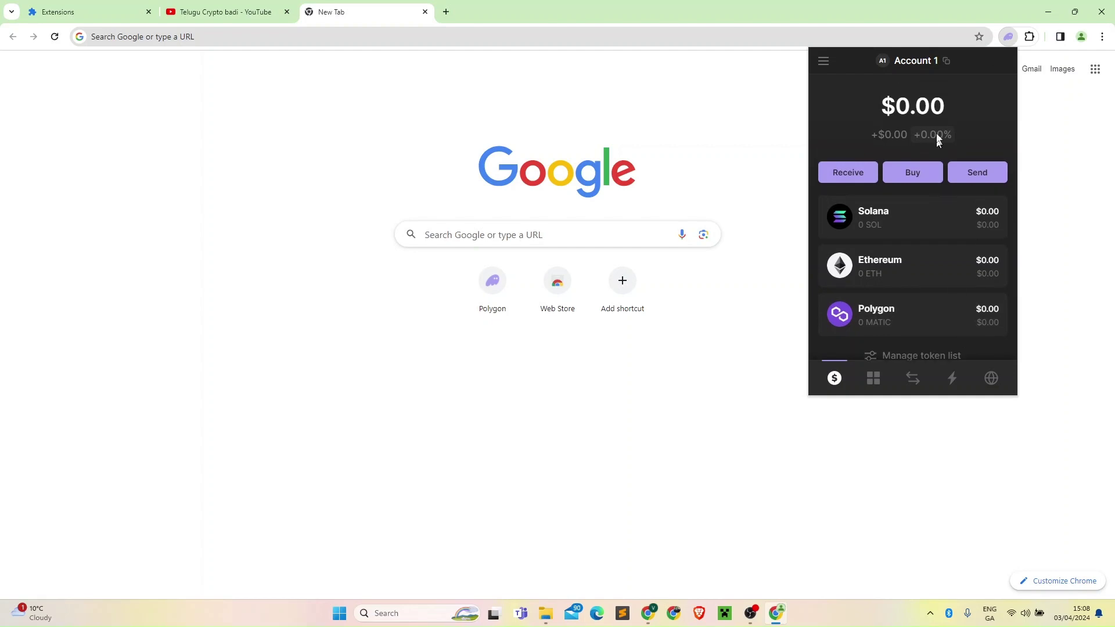
{"action": "mouse_move", "coordinate": [926, 61]}
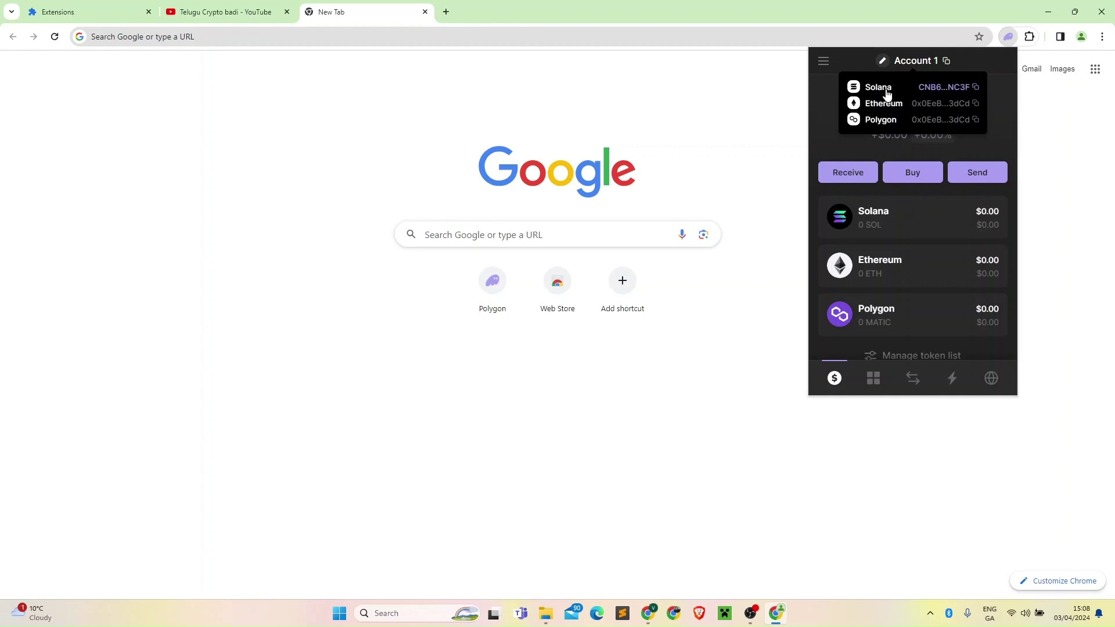
{"action": "left_click", "coordinate": [976, 88]}
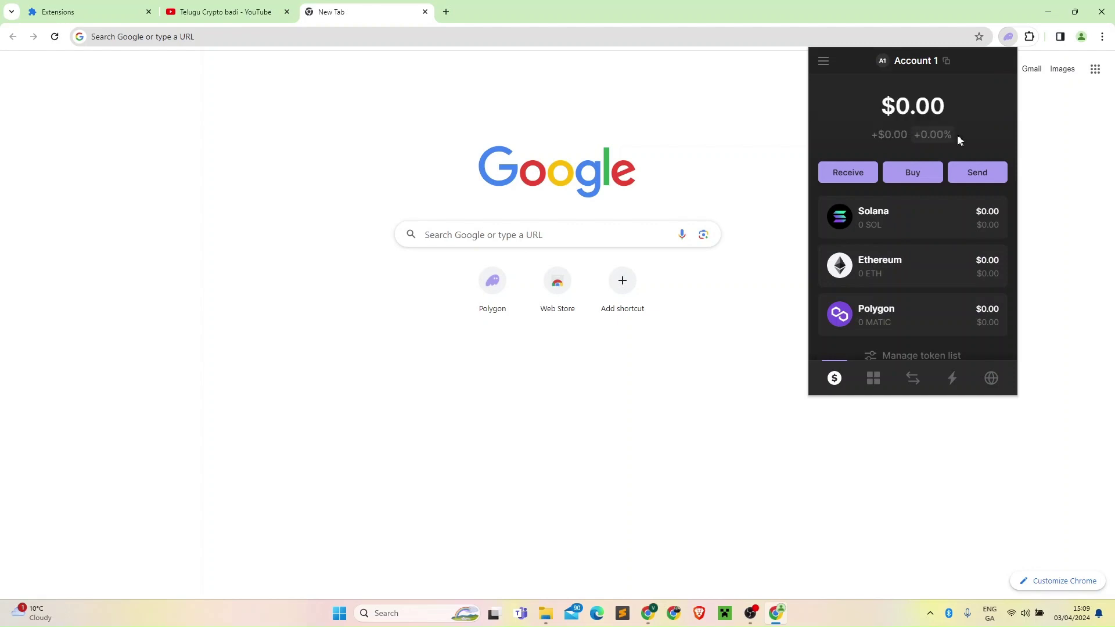
- Examine the wallet's collectibles view, token swap view and account list
{"action": "left_click", "coordinate": [875, 381]}
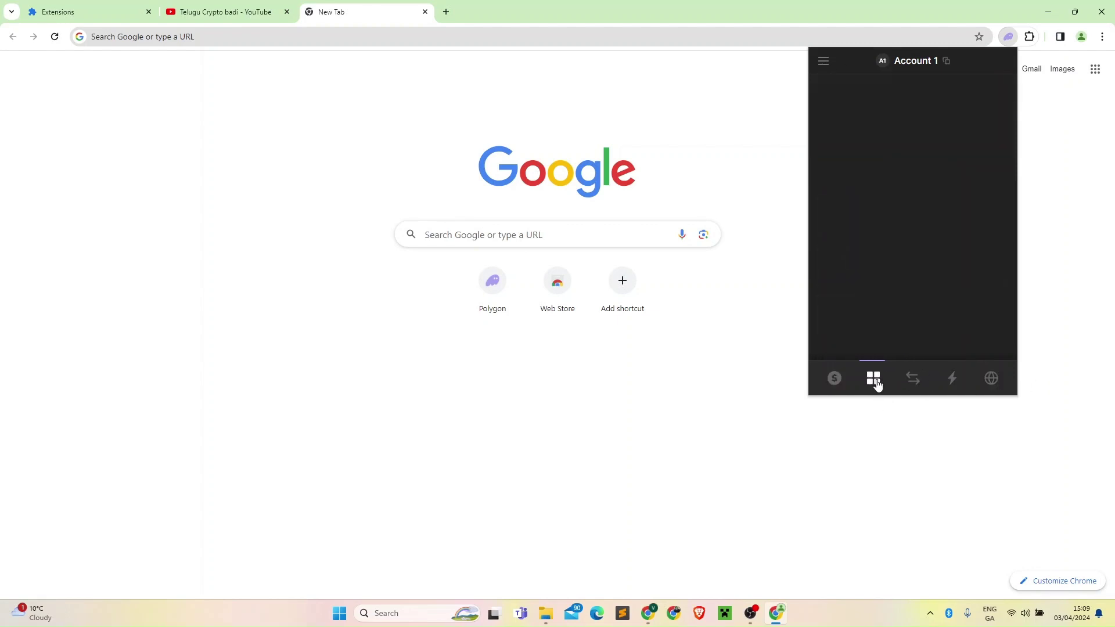
{"action": "left_click", "coordinate": [913, 386]}
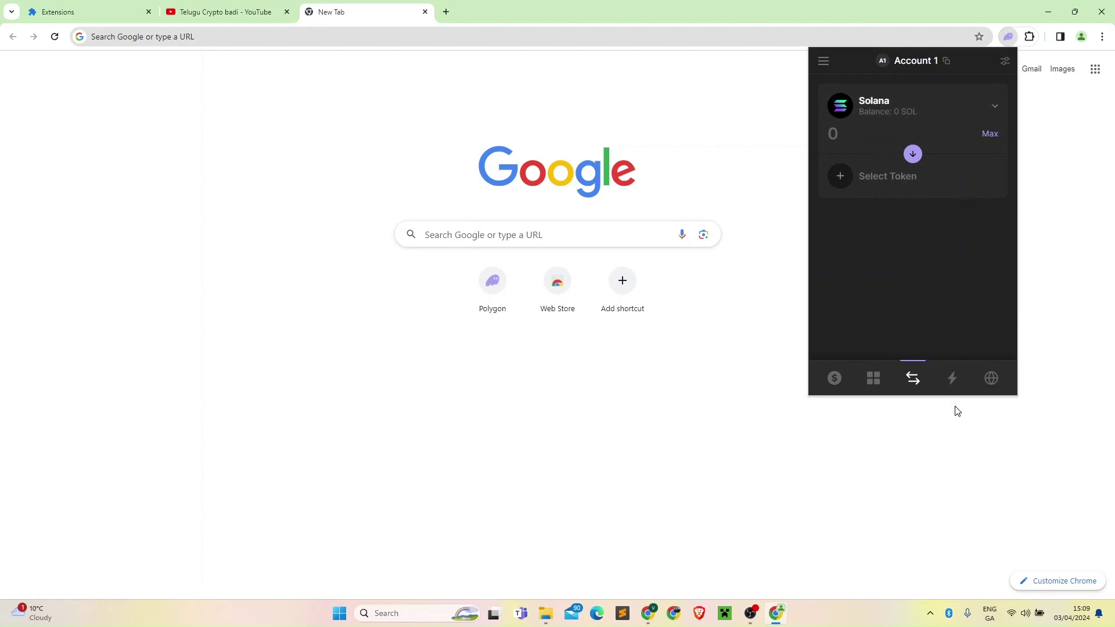
{"action": "left_click", "coordinate": [822, 59]}
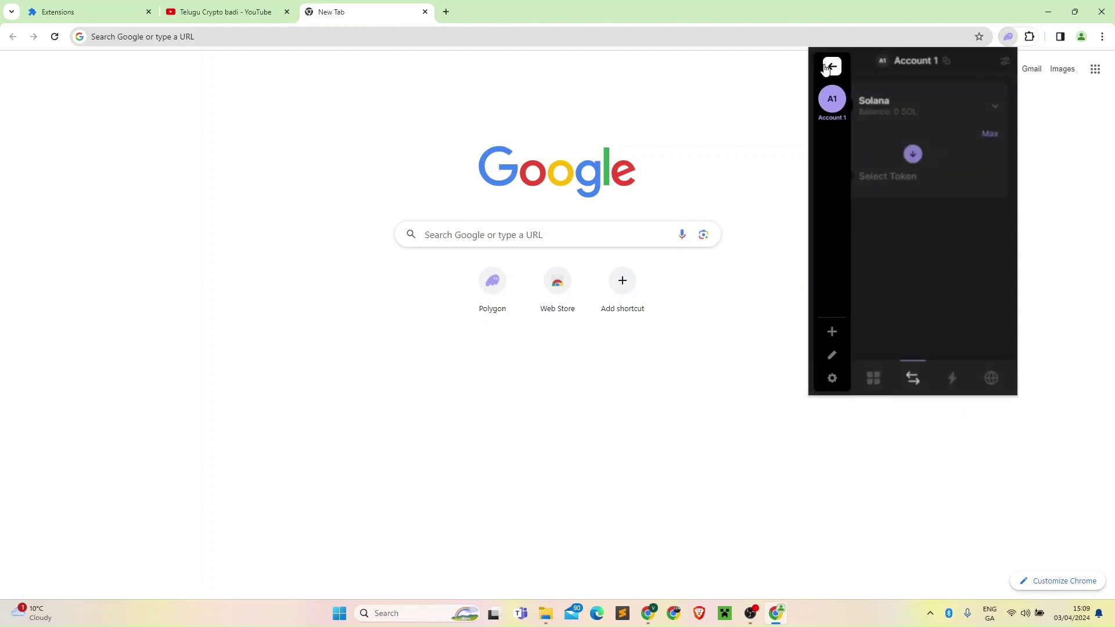
{"action": "left_click", "coordinate": [841, 100]}
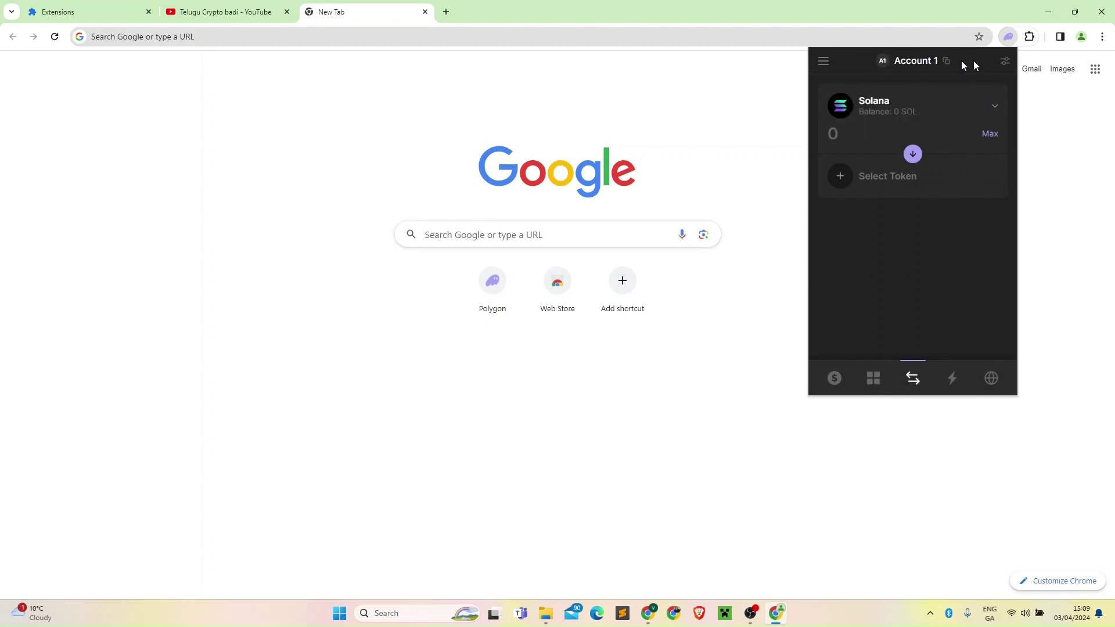
- Rename Account 1 as Telugu Crypto and save the new account name
{"action": "mouse_move", "coordinate": [912, 58]}
{"action": "left_click", "coordinate": [881, 73]}
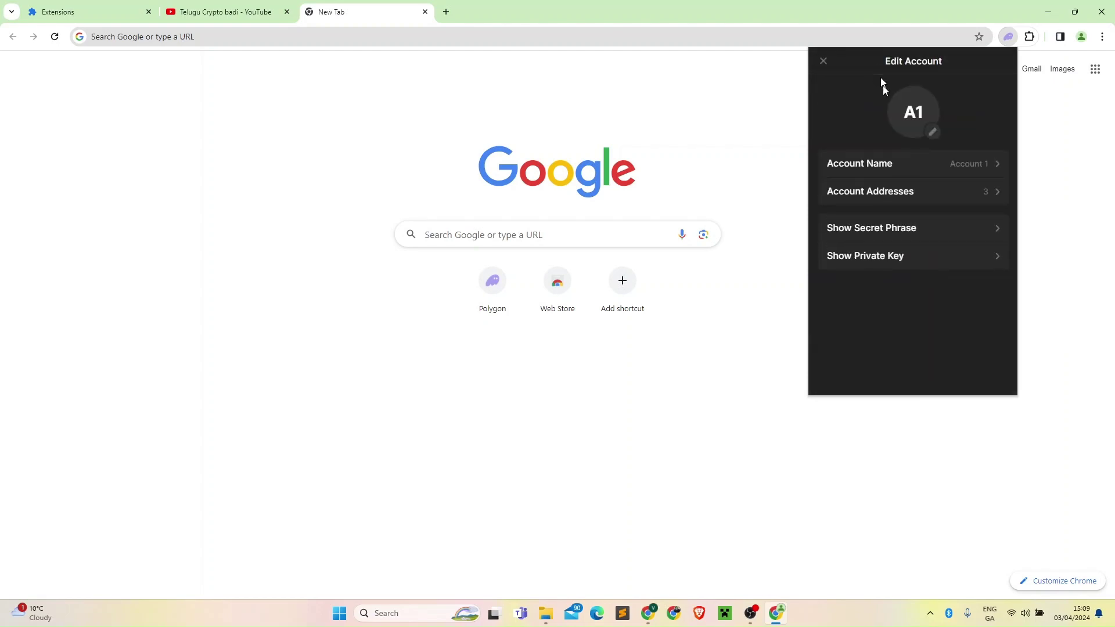
{"action": "left_click", "coordinate": [988, 167]}
{"action": "left_click_drag", "start_coordinate": [921, 205], "coordinate": [811, 221]}
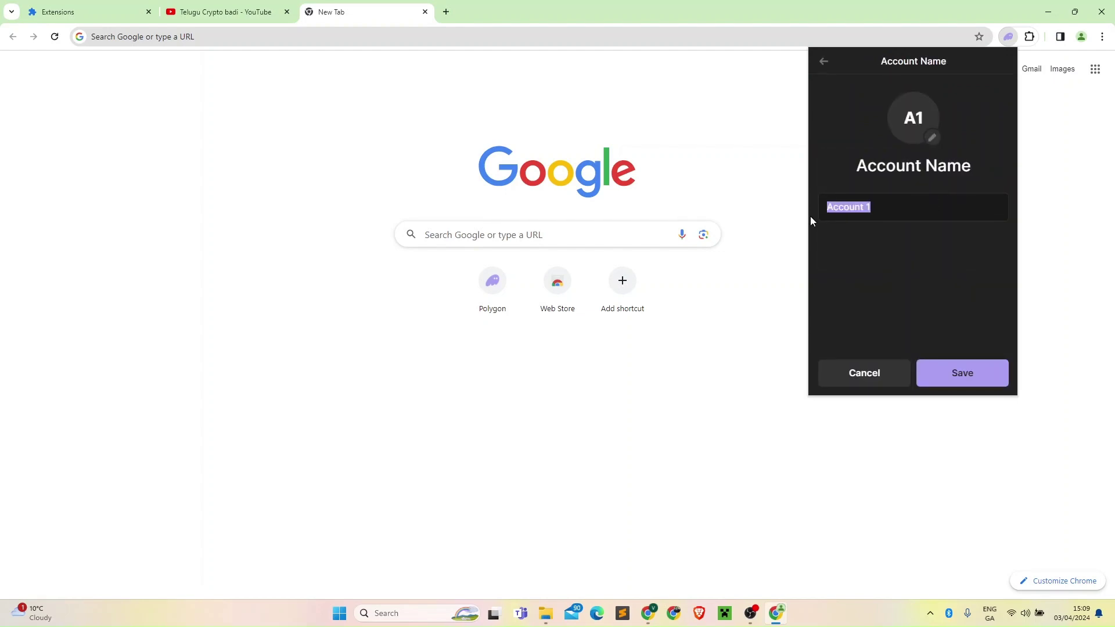
{"action": "type", "text": "Telugu Crypto B"}
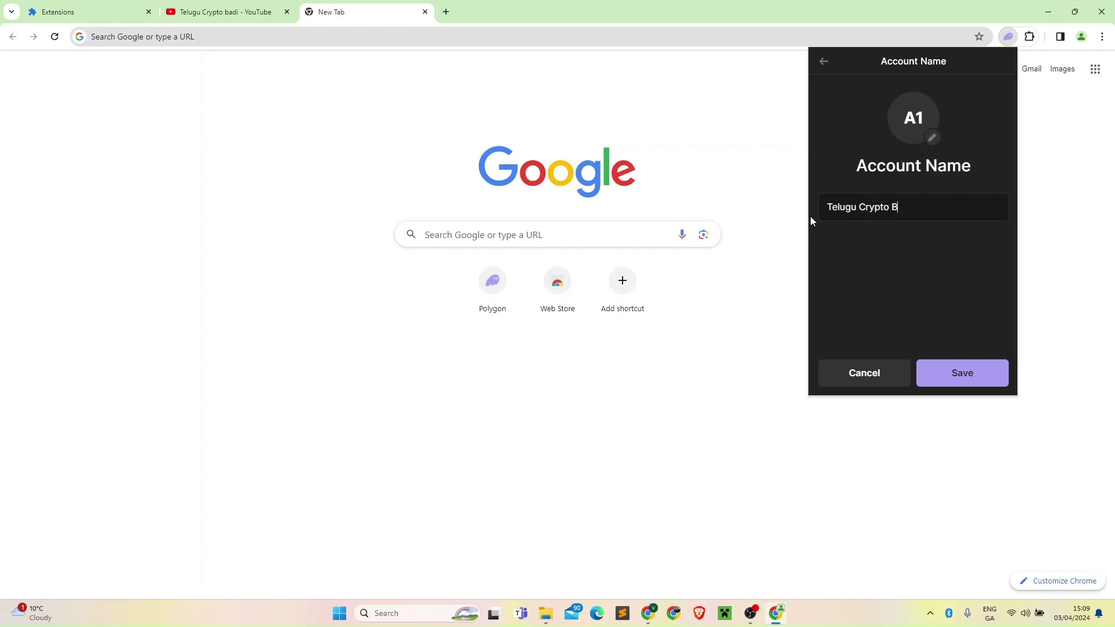
{"action": "key", "text": "BackSpace"}
{"action": "left_click", "coordinate": [974, 372]}
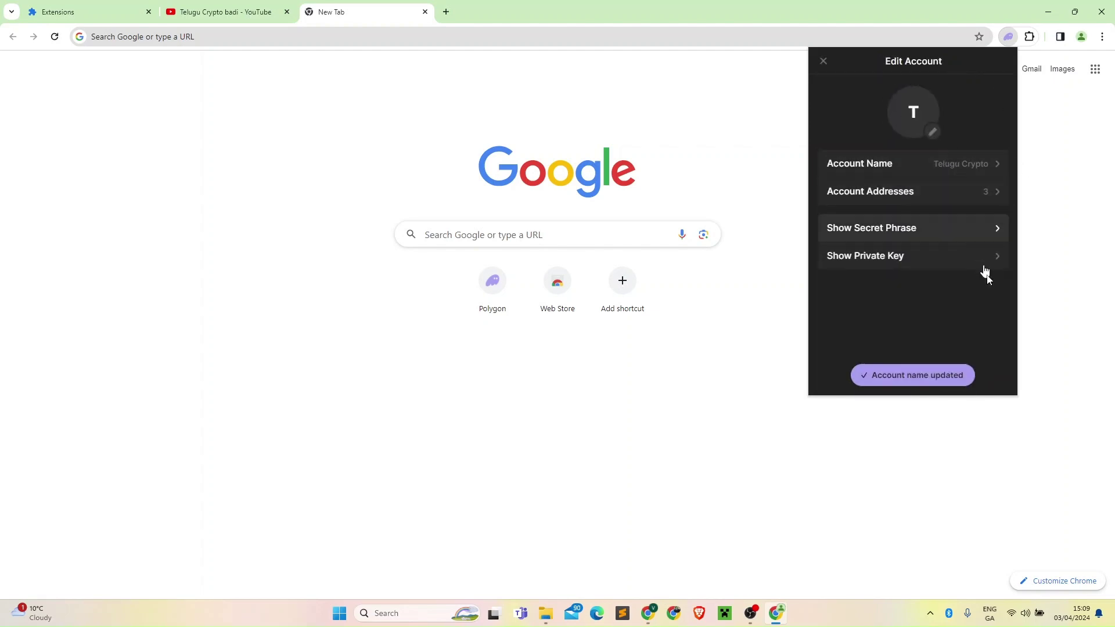
- Reveal the account's secret recovery phrase by entering the wallet password and agreeing not to share it, and close the phrase view
{"action": "left_click", "coordinate": [888, 235]}
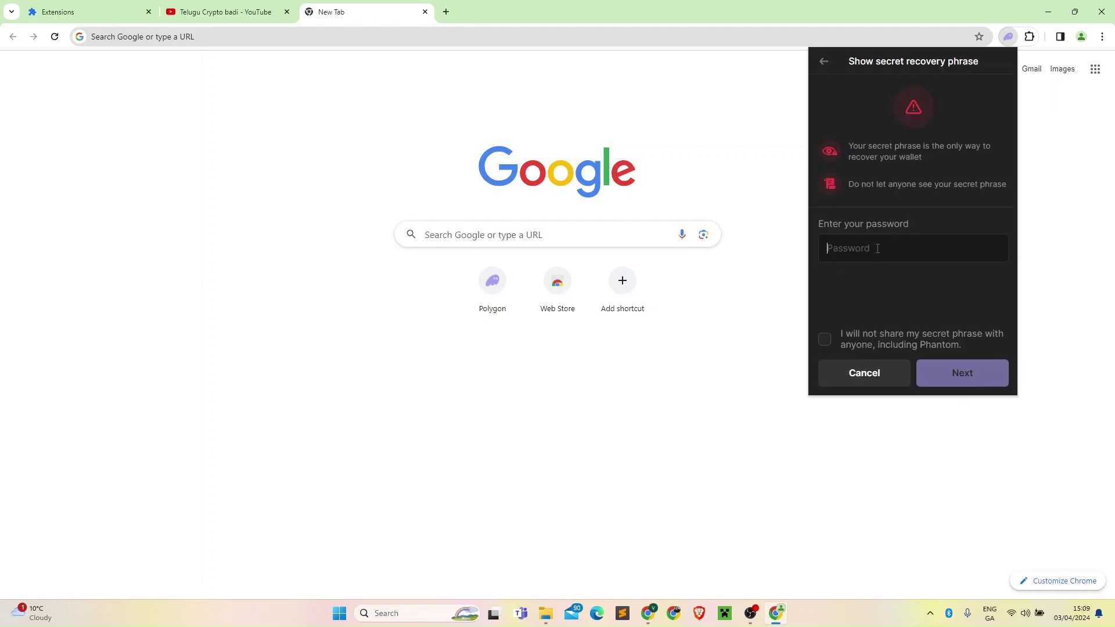
{"action": "type", "text": "•••••••••••"}
{"action": "left_click", "coordinate": [825, 342]}
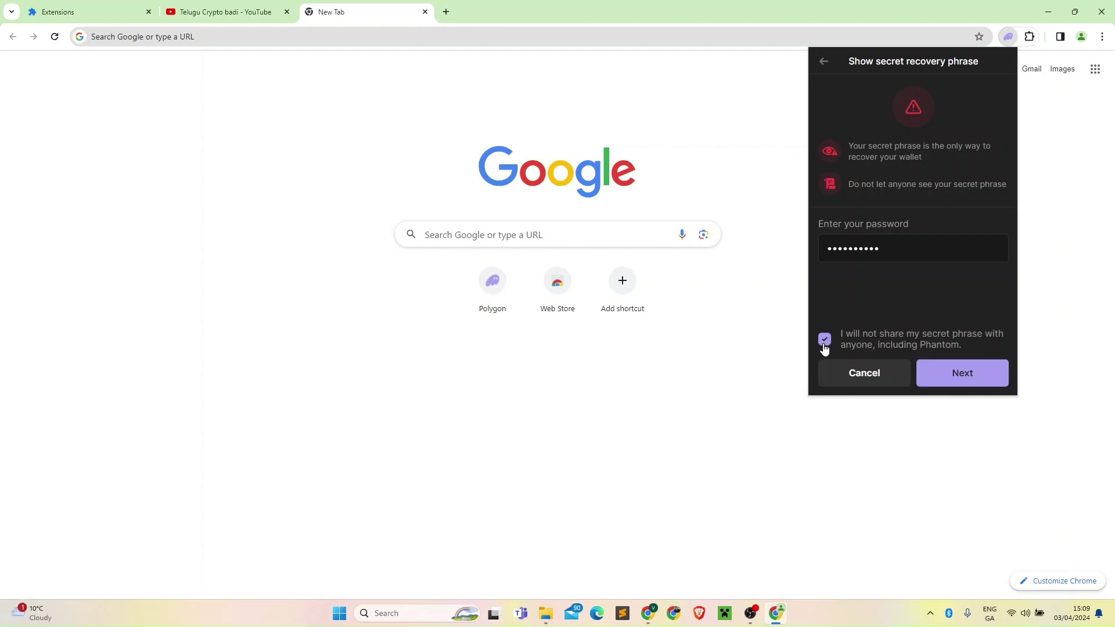
{"action": "left_click", "coordinate": [967, 372]}
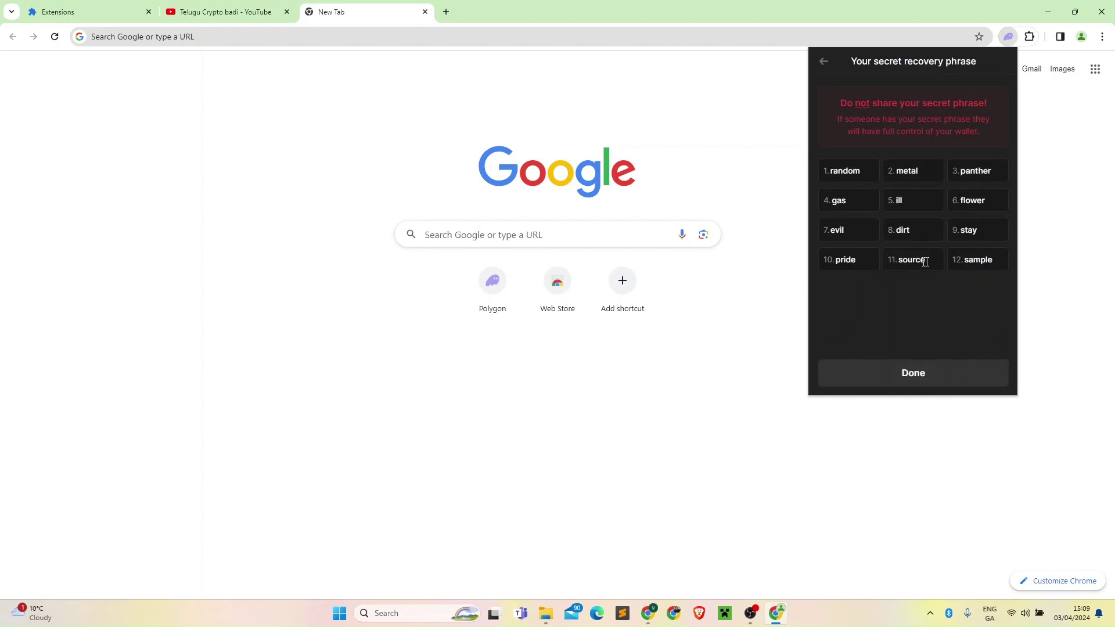
{"action": "left_click", "coordinate": [911, 383]}
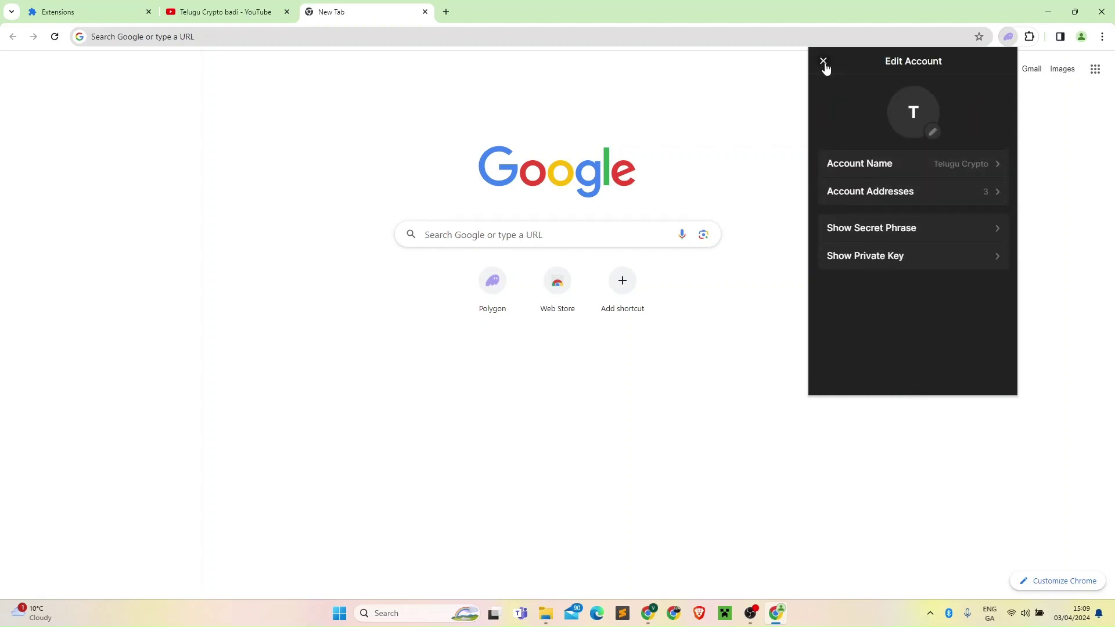
- Reveal the account's Solana private key by entering the wallet password and agreeing not to share the key
{"action": "left_click", "coordinate": [884, 265]}
{"action": "left_click", "coordinate": [876, 248]}
{"action": "type", "text": "a"}
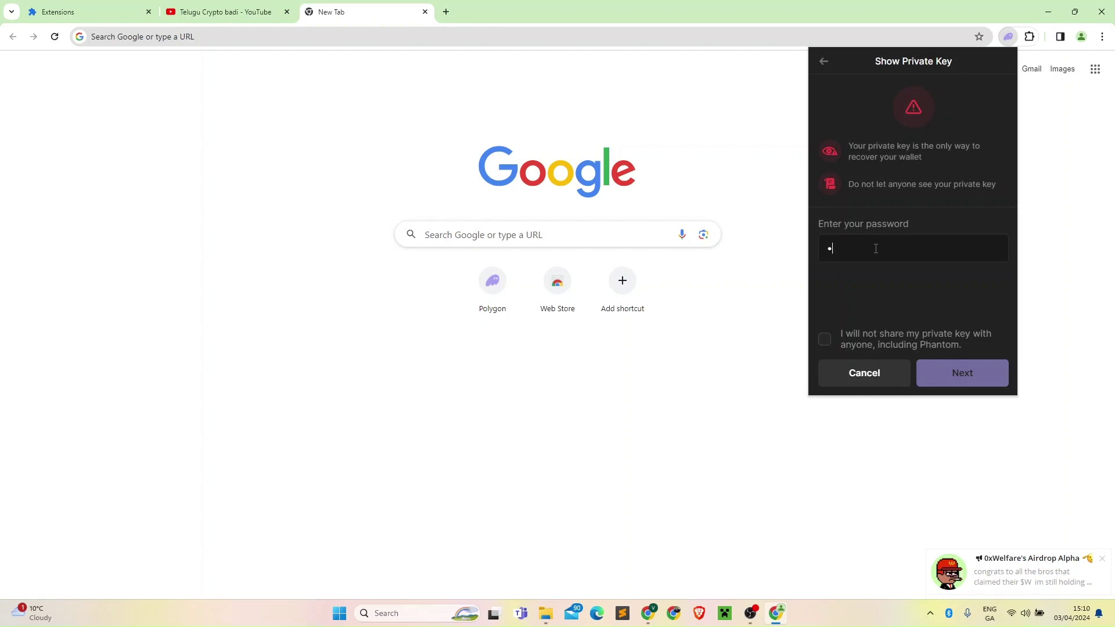
{"action": "type", "text": "**********"}
{"action": "key", "text": "Tab"}
{"action": "key", "text": "space"}
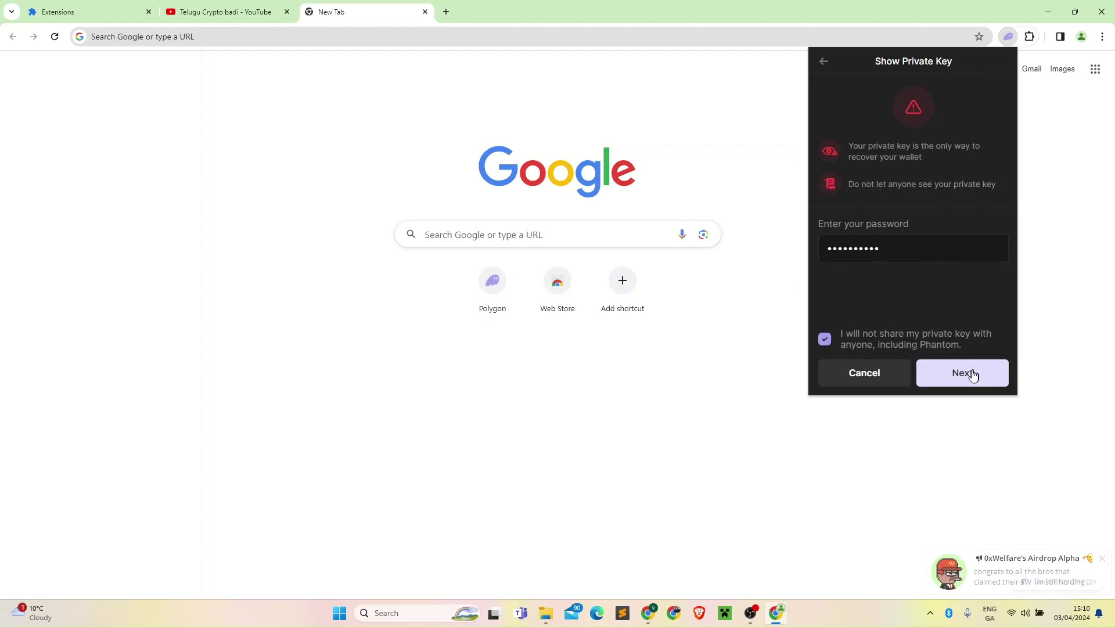
{"action": "left_click", "coordinate": [972, 375]}
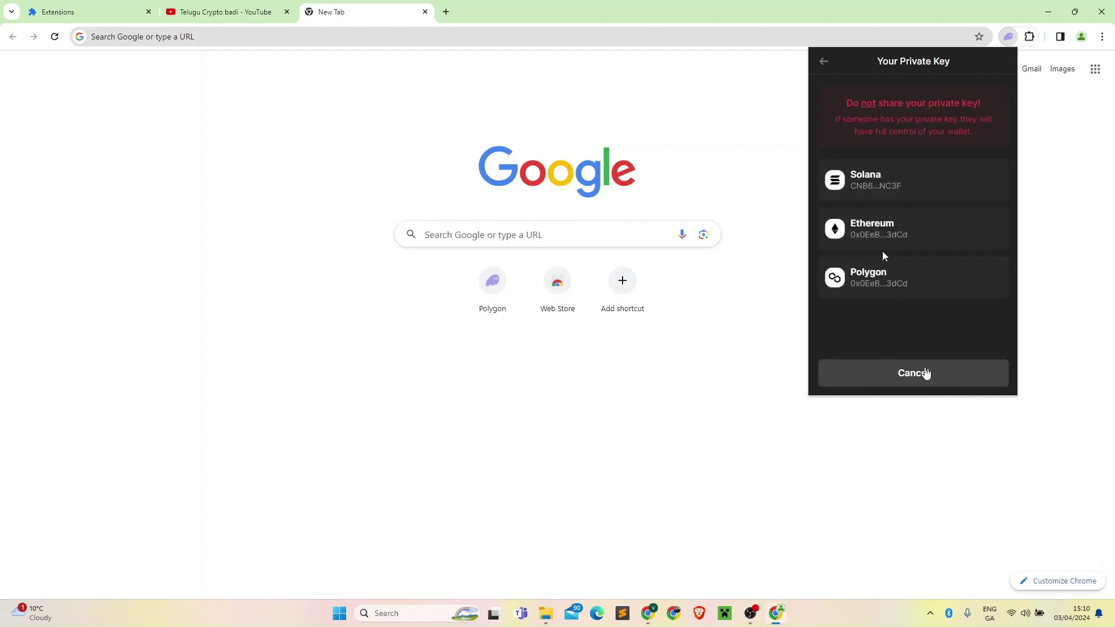
{"action": "left_click", "coordinate": [877, 182]}
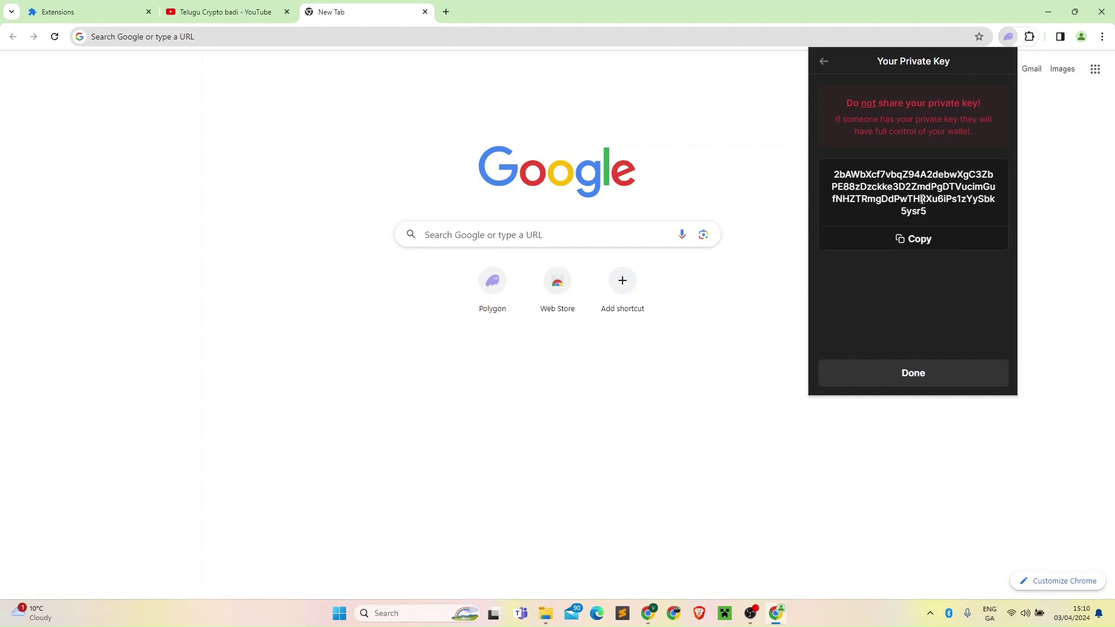
- Highlight the whole displayed Solana private key, and return from the account editor to the wallet's swap view
{"action": "left_click_drag", "start_coordinate": [924, 200], "coordinate": [832, 174]}
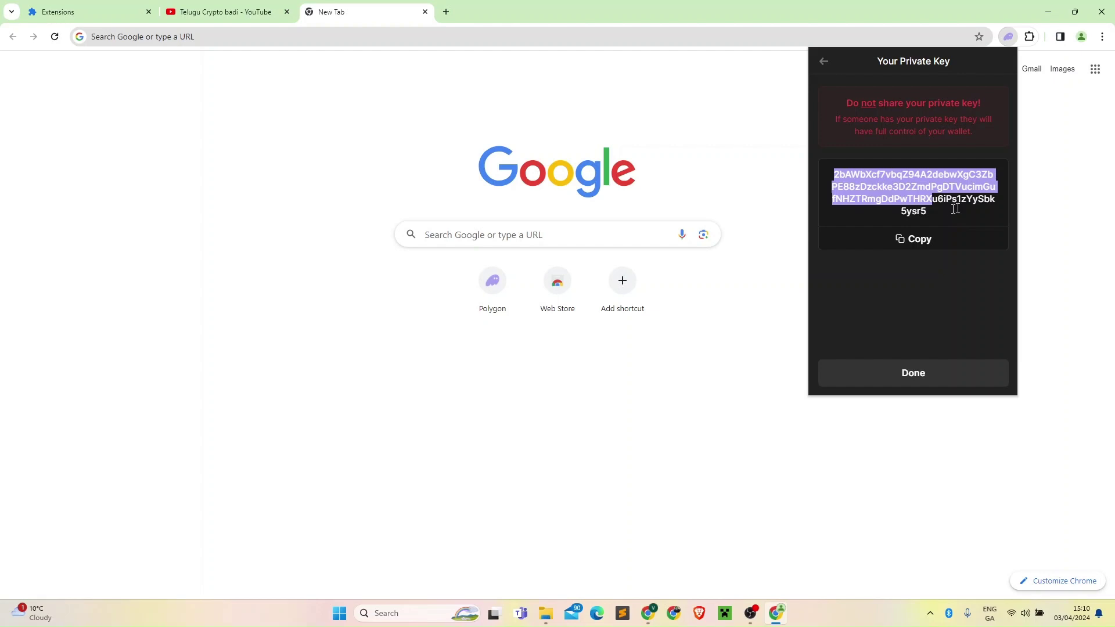
{"action": "left_click_drag", "start_coordinate": [955, 210], "coordinate": [834, 174]}
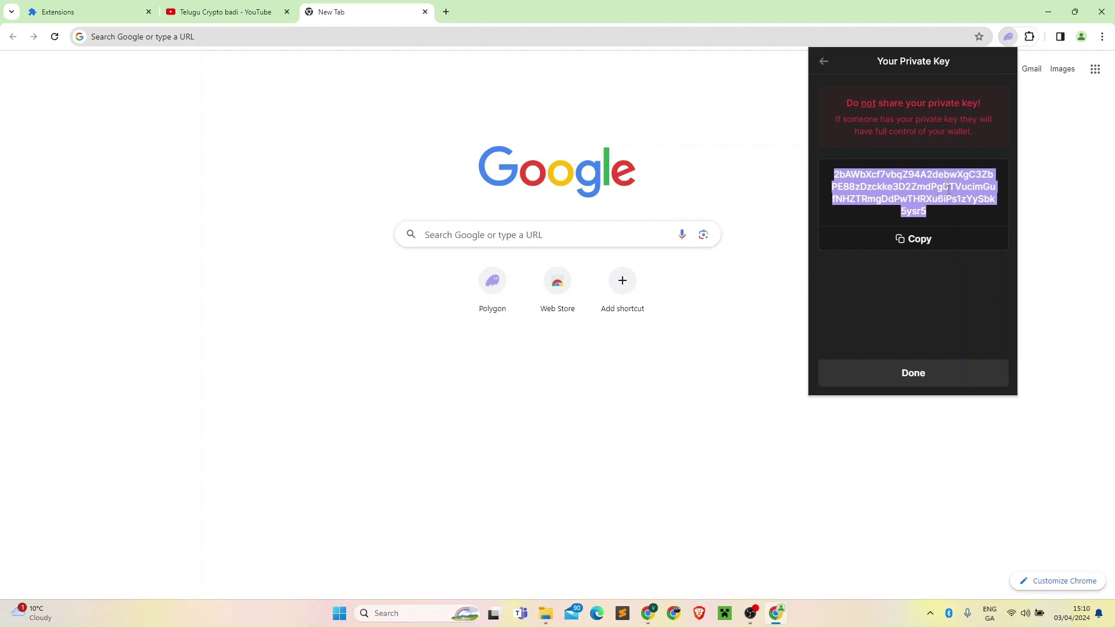
{"action": "left_click", "coordinate": [823, 61]}
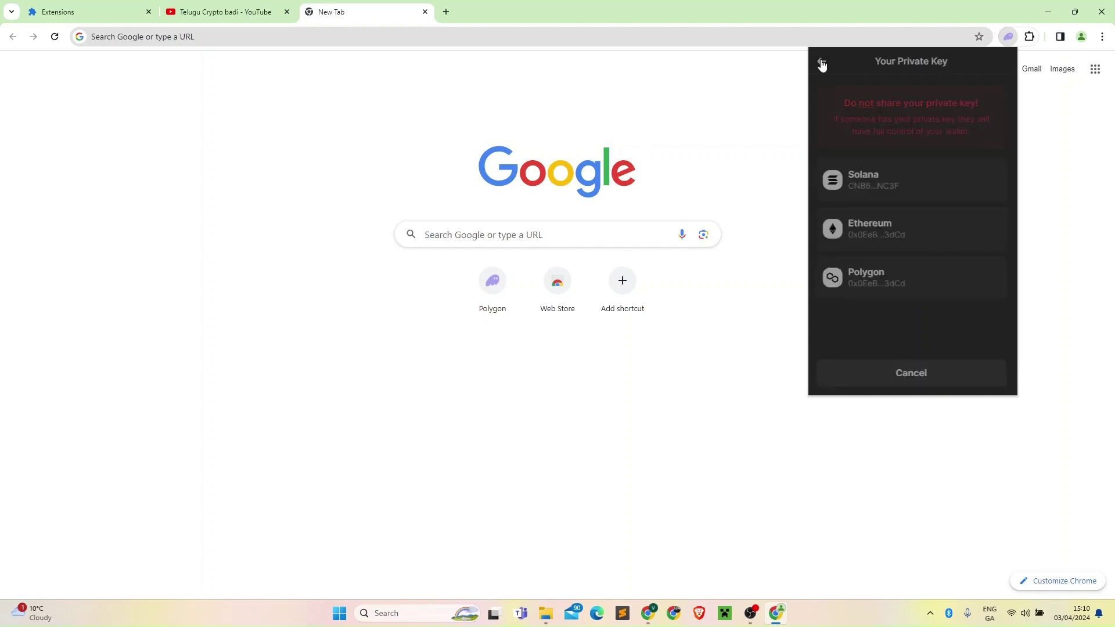
{"action": "left_click", "coordinate": [823, 61]}
{"action": "left_click", "coordinate": [823, 61]}
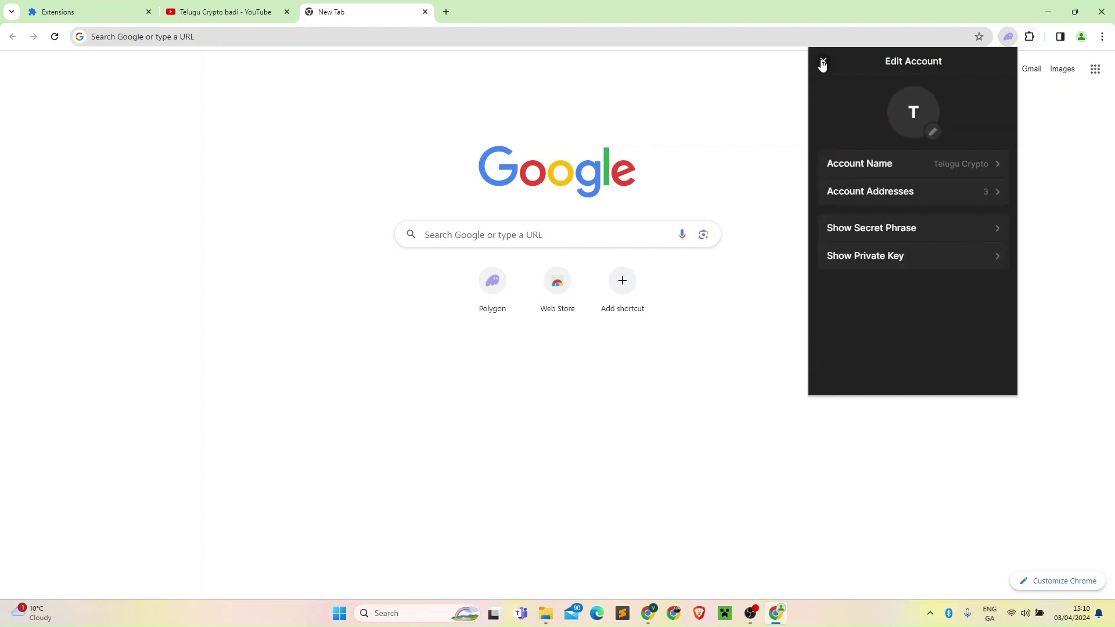
{"action": "left_click", "coordinate": [823, 62]}
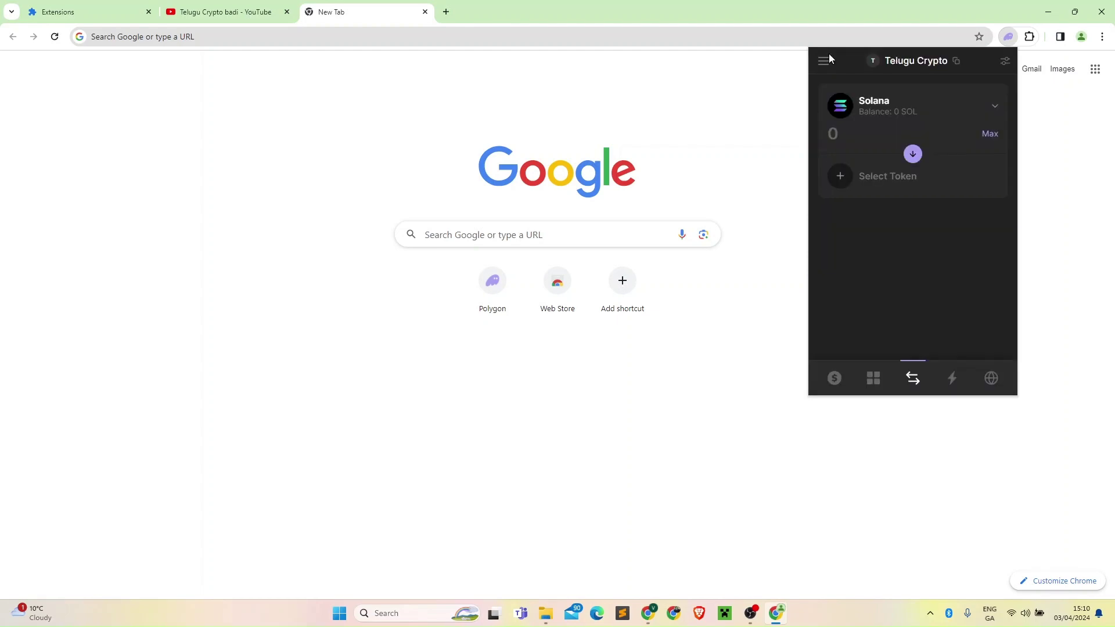
- Look over the wallet's settings and the network addresses of the Telugu Crypto account
{"action": "left_click", "coordinate": [825, 60]}
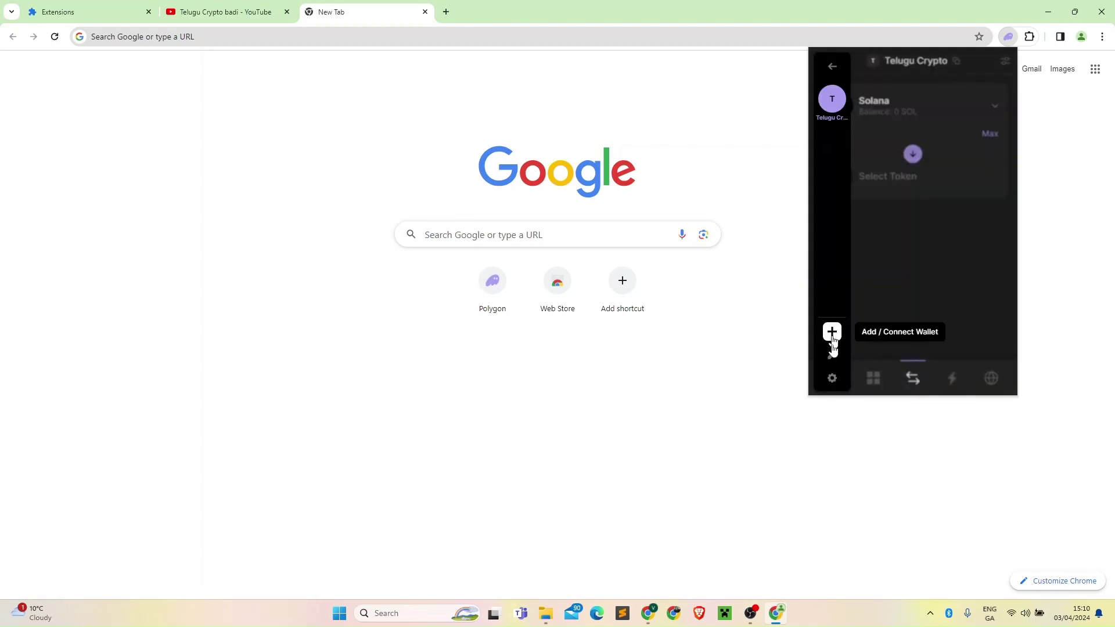
{"action": "left_click", "coordinate": [833, 380]}
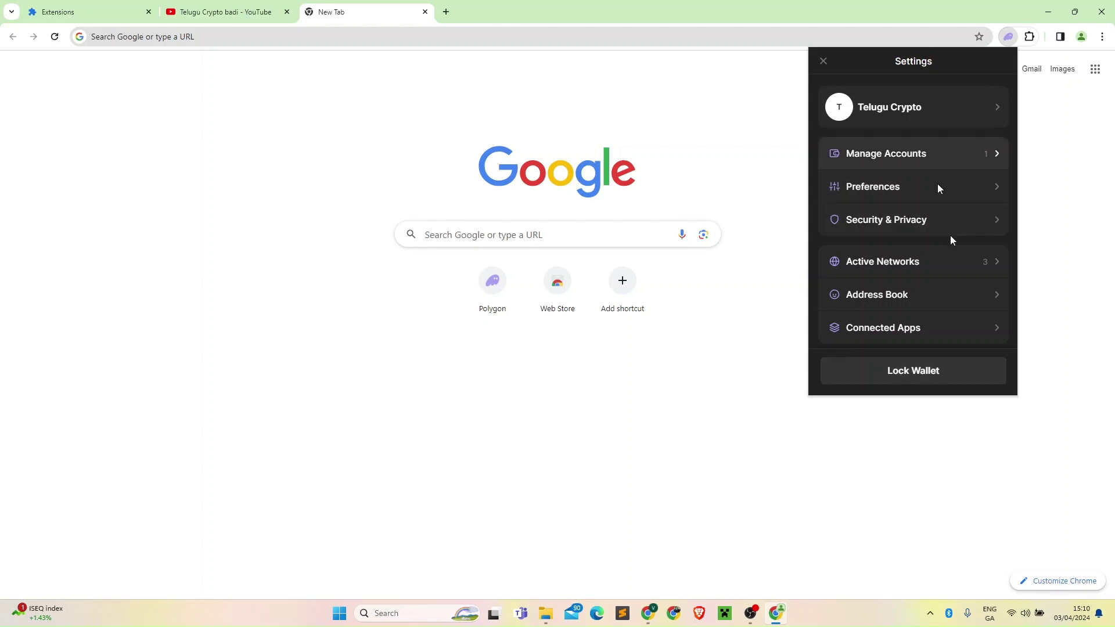
{"action": "left_click", "coordinate": [823, 61]}
{"action": "mouse_move", "coordinate": [941, 68]}
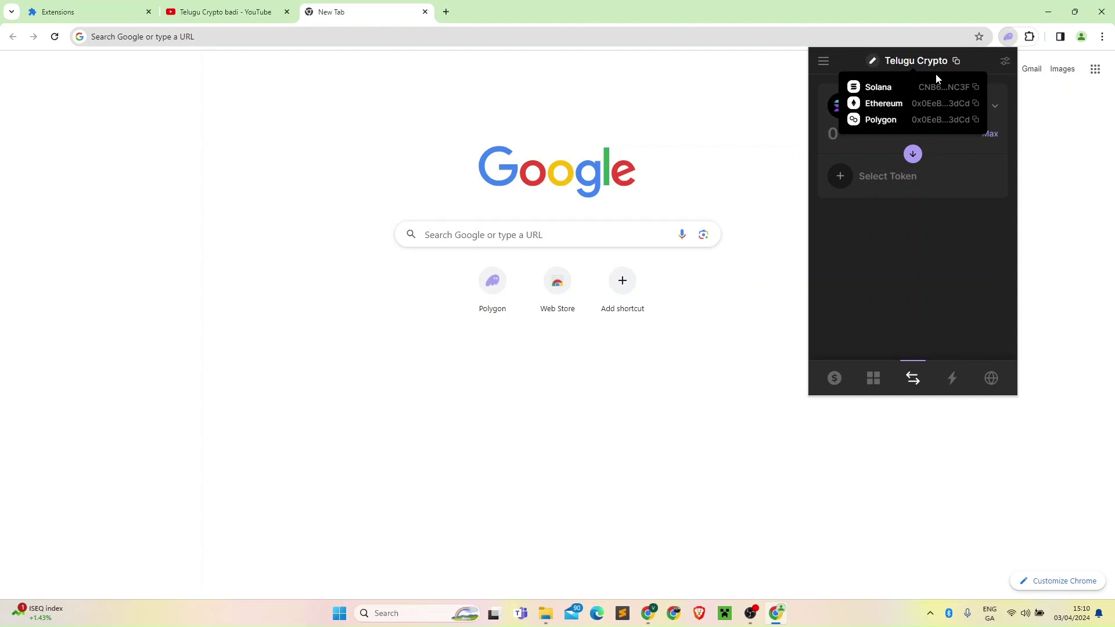
- Create a new multi-chain account named Account 2 and look at its Solana, Ethereum and Polygon addresses
{"action": "left_click", "coordinate": [824, 61]}
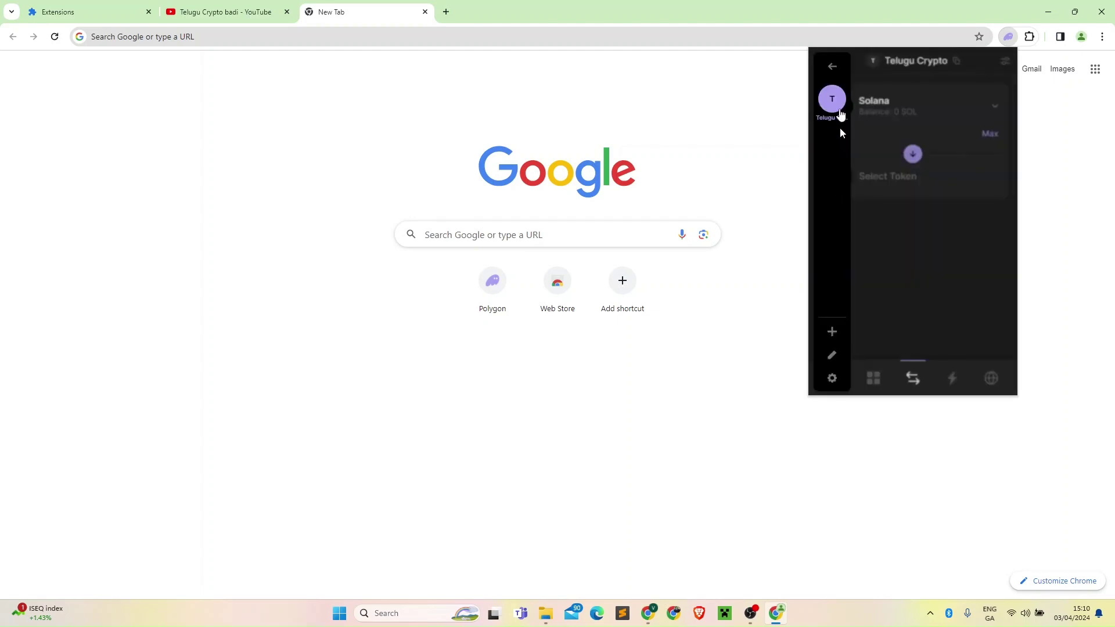
{"action": "left_click", "coordinate": [832, 333]}
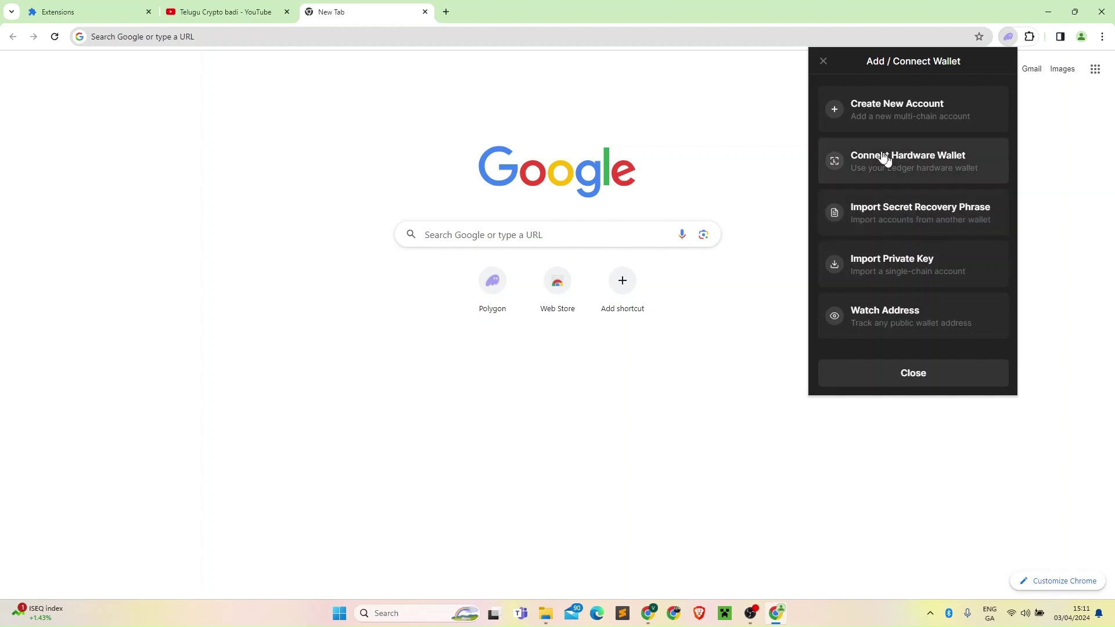
{"action": "left_click", "coordinate": [836, 115]}
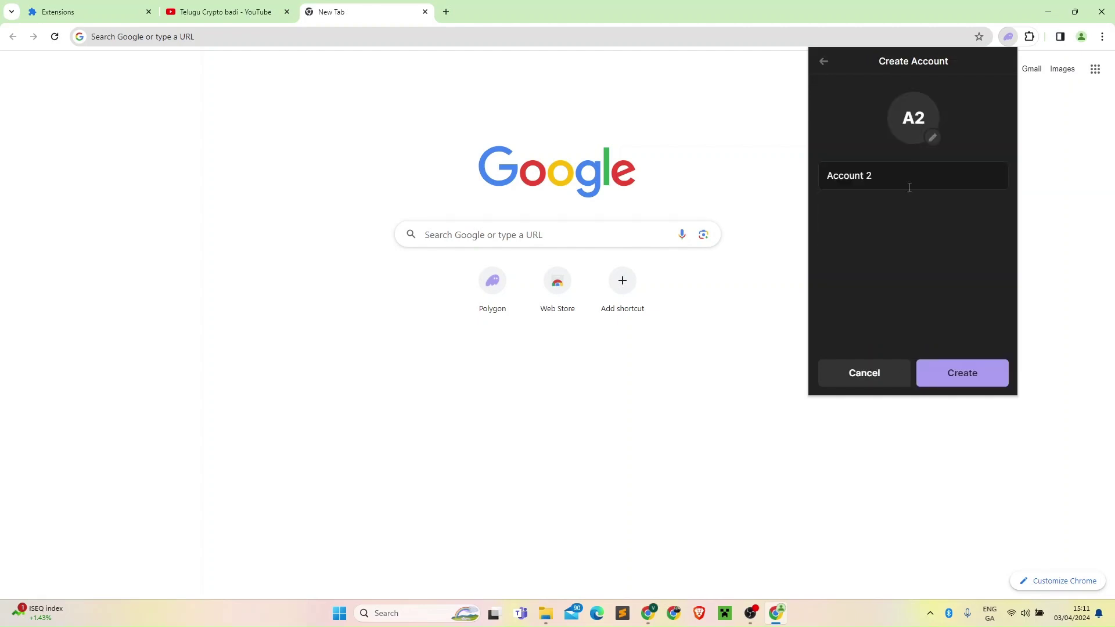
{"action": "left_click", "coordinate": [962, 366]}
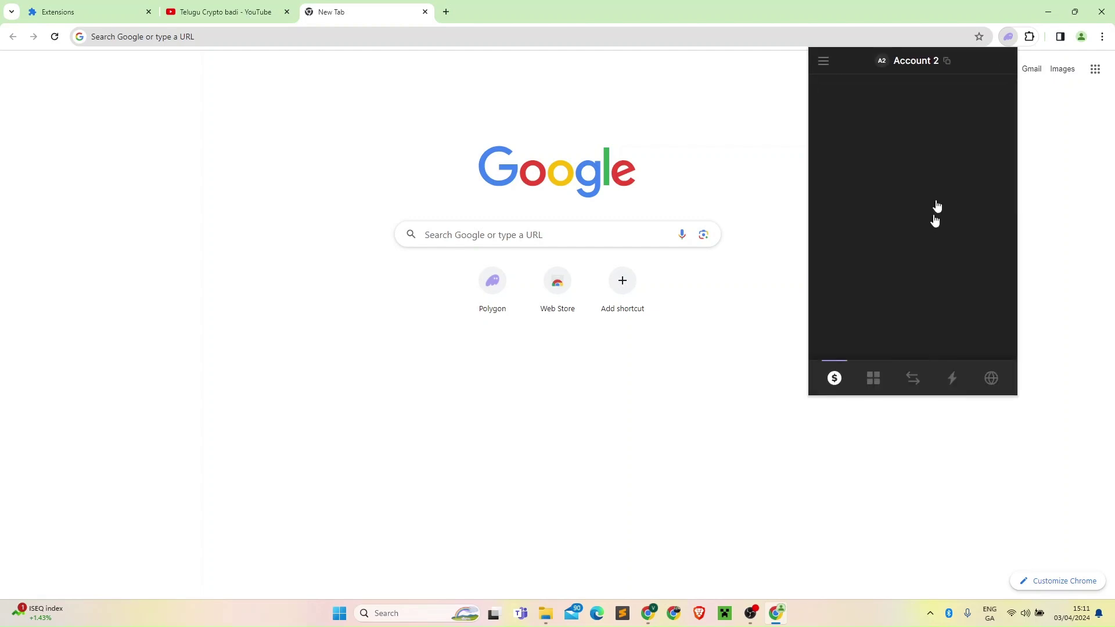
{"action": "mouse_move", "coordinate": [919, 61]}
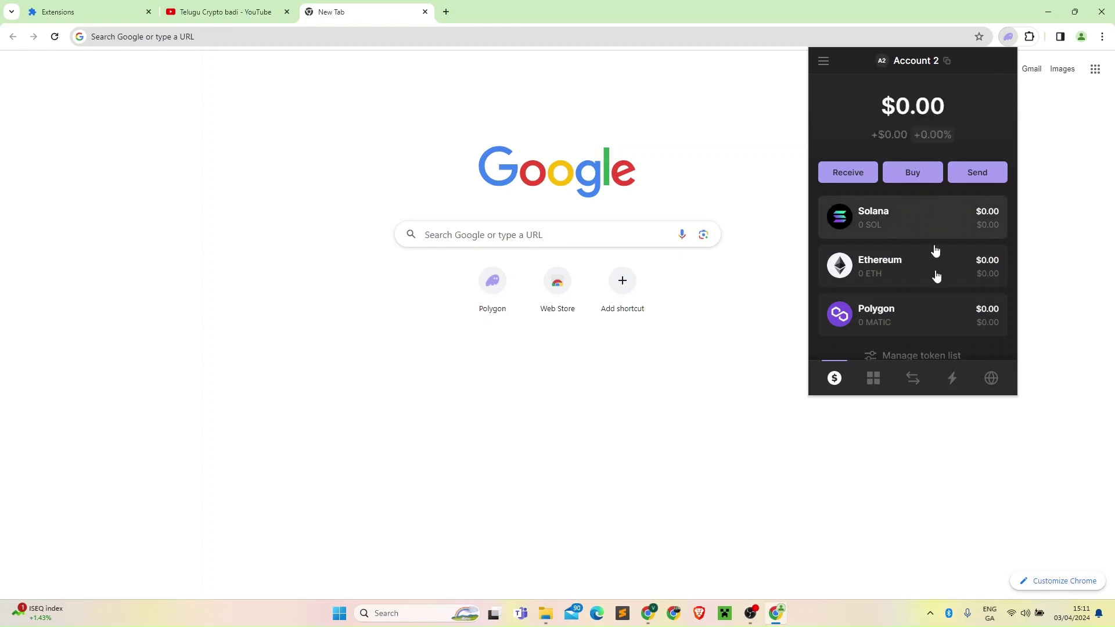
{"action": "mouse_move", "coordinate": [902, 81]}
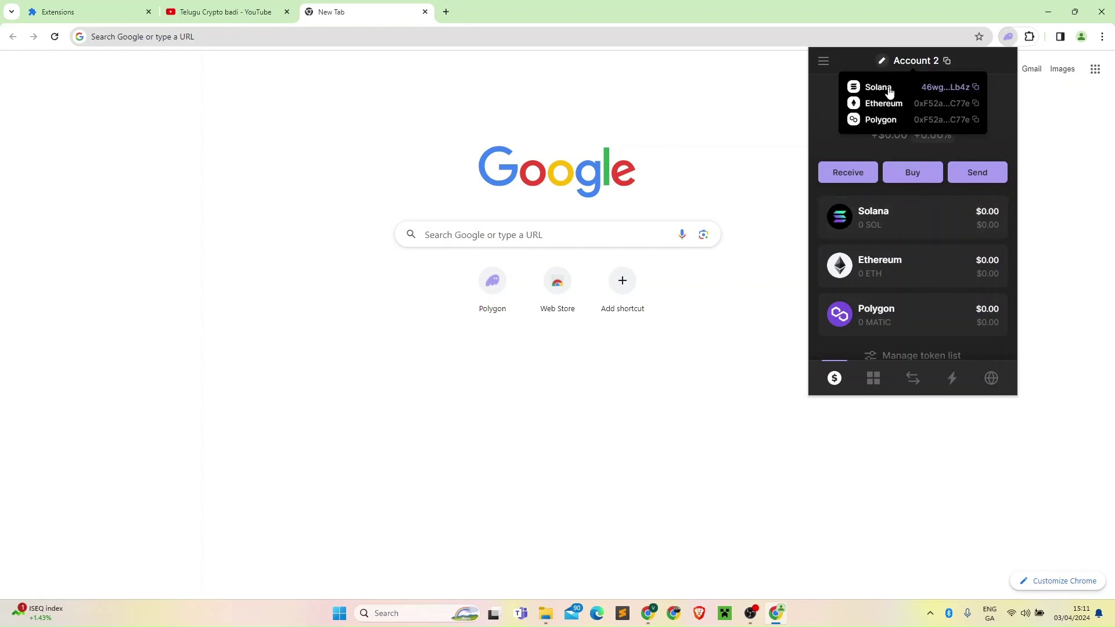
- Switch the wallet to the Telugu Crypto account and back to Account 2
{"action": "left_click", "coordinate": [823, 61]}
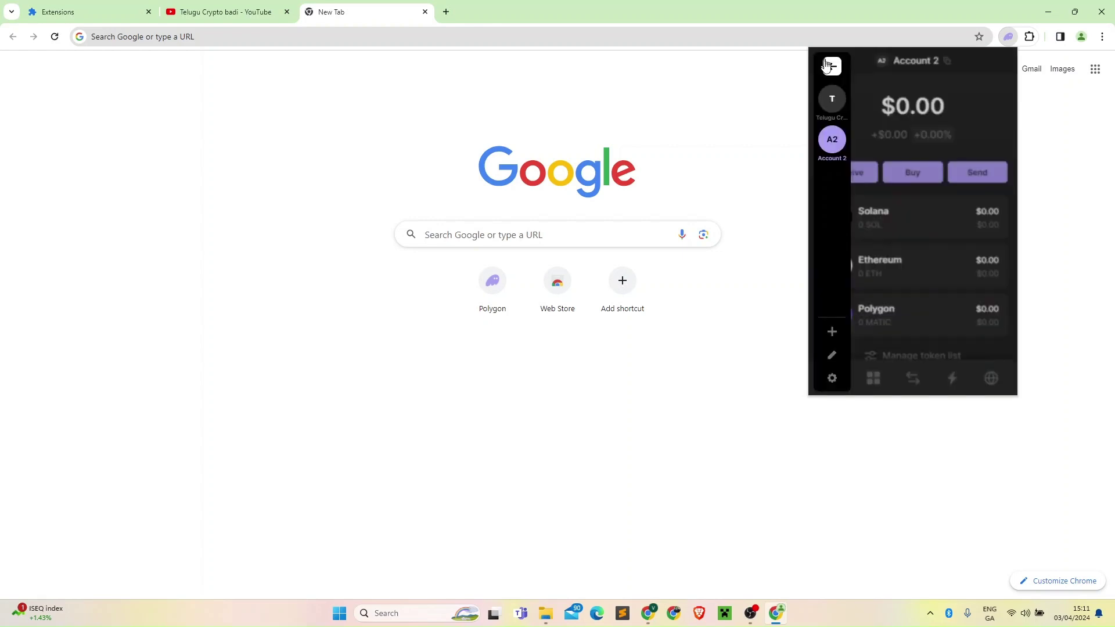
{"action": "left_click", "coordinate": [831, 109]}
{"action": "mouse_move", "coordinate": [839, 61]}
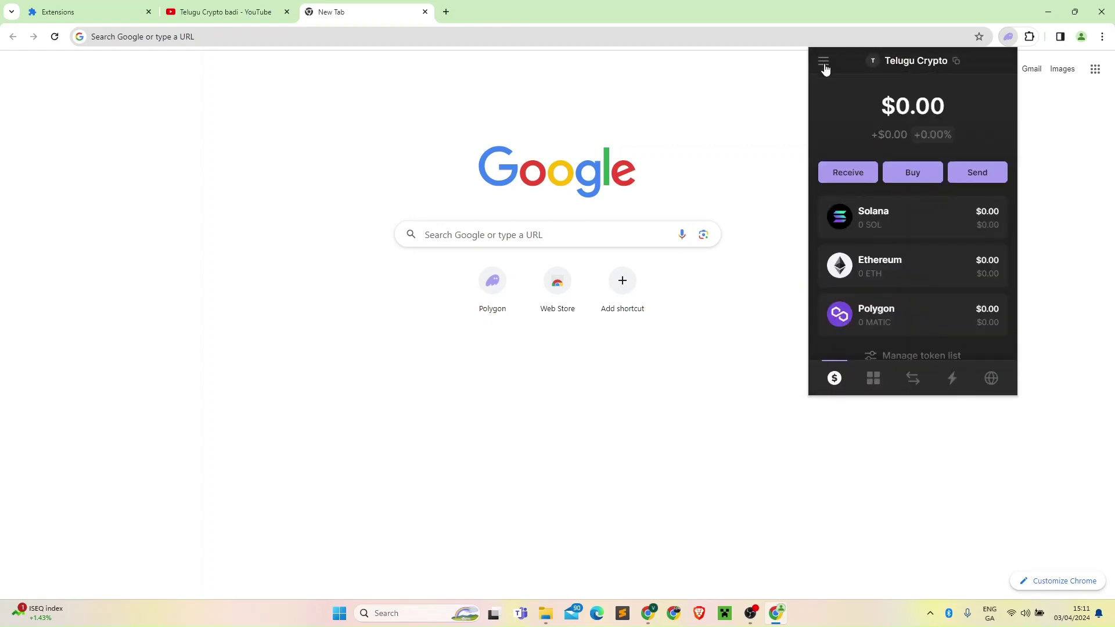
{"action": "left_click", "coordinate": [824, 63]}
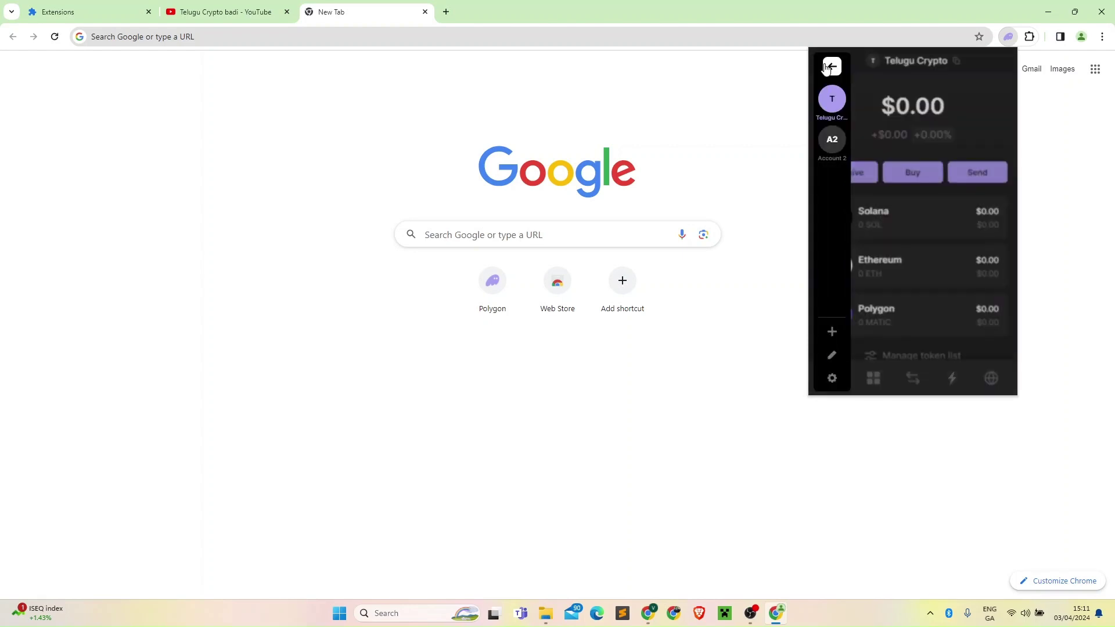
{"action": "left_click", "coordinate": [831, 66]}
{"action": "left_click", "coordinate": [824, 61]}
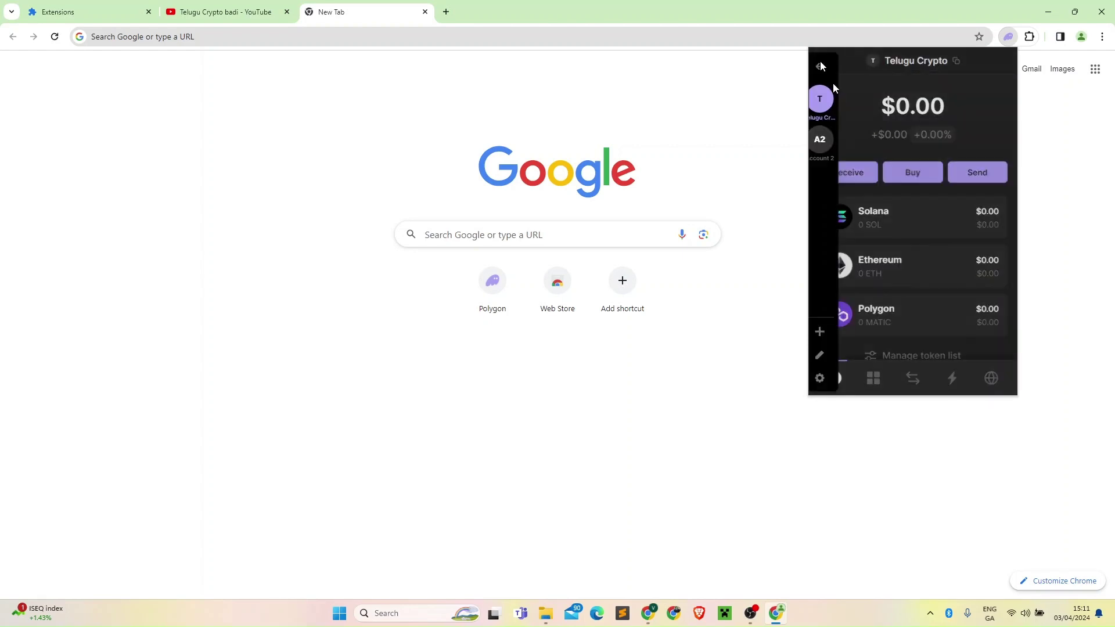
{"action": "left_click", "coordinate": [833, 141]}
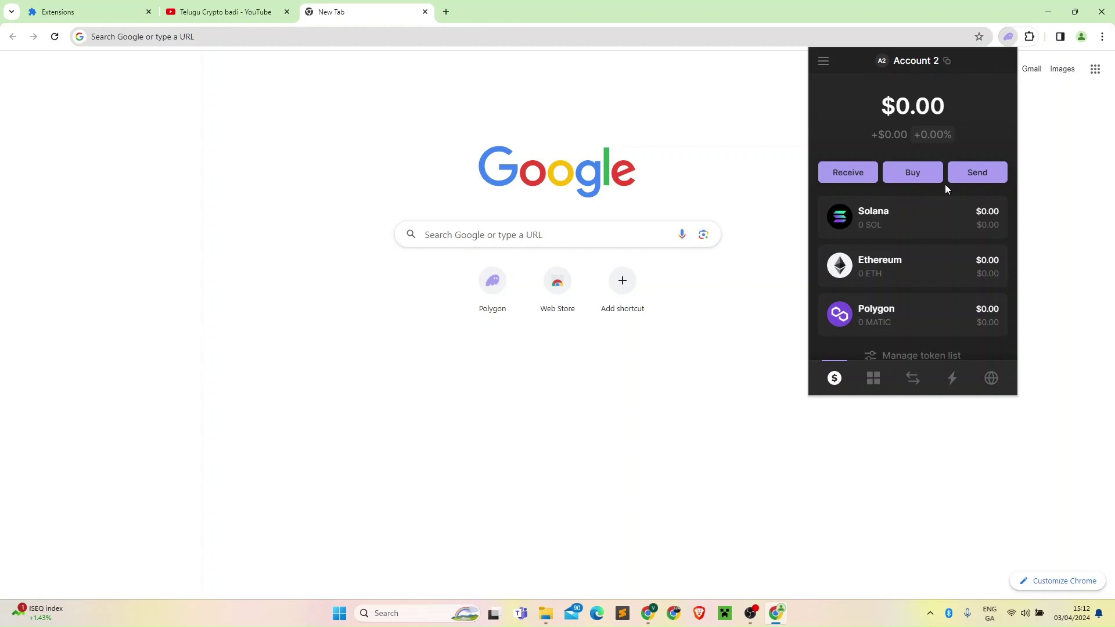
- Switch to the browser tab with the YouTube results for Telugu Crypto badi
{"action": "left_click", "coordinate": [250, 6]}
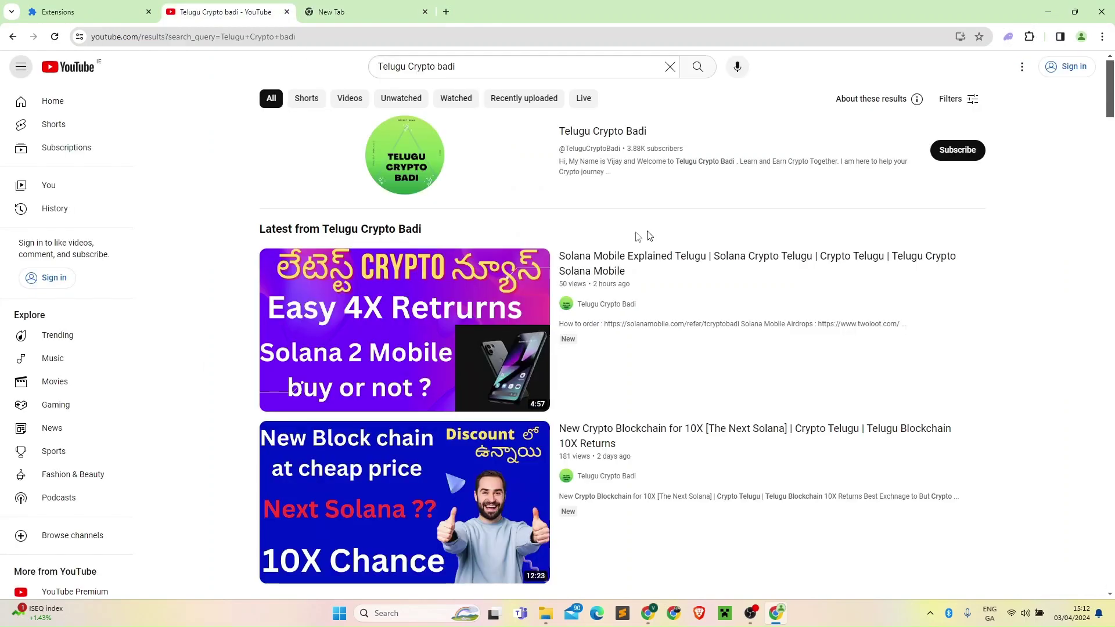